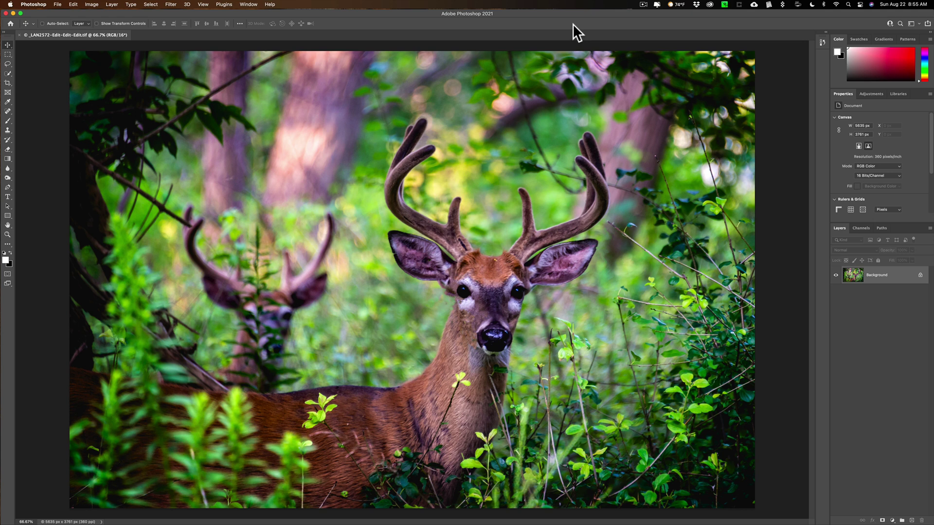
# - Switch the workspace from Essentials to Photography using Window > Workspace
pyautogui.click(904, 30)
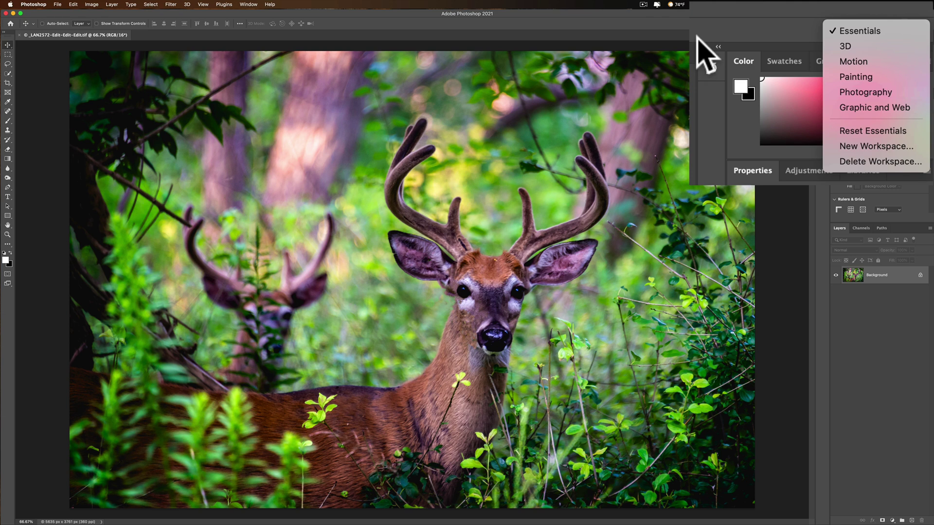
pyautogui.click(745, 25)
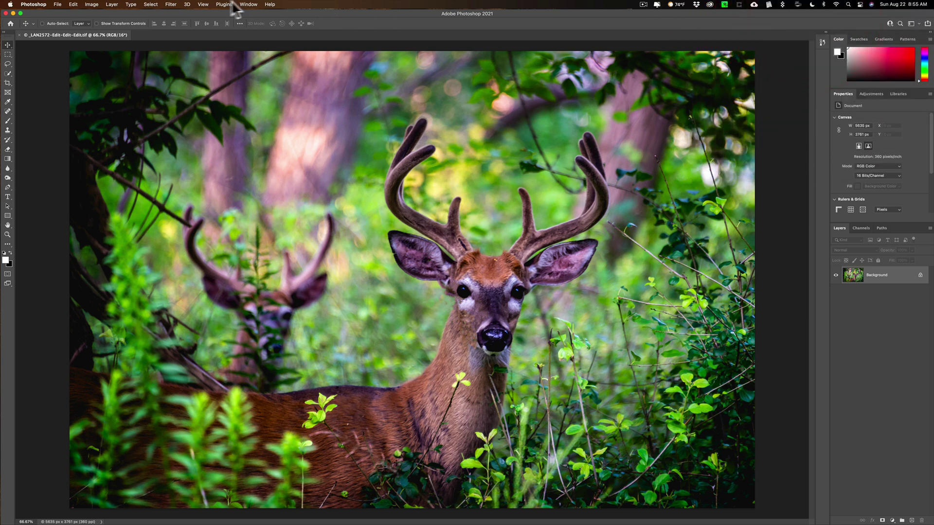
pyautogui.click(249, 4)
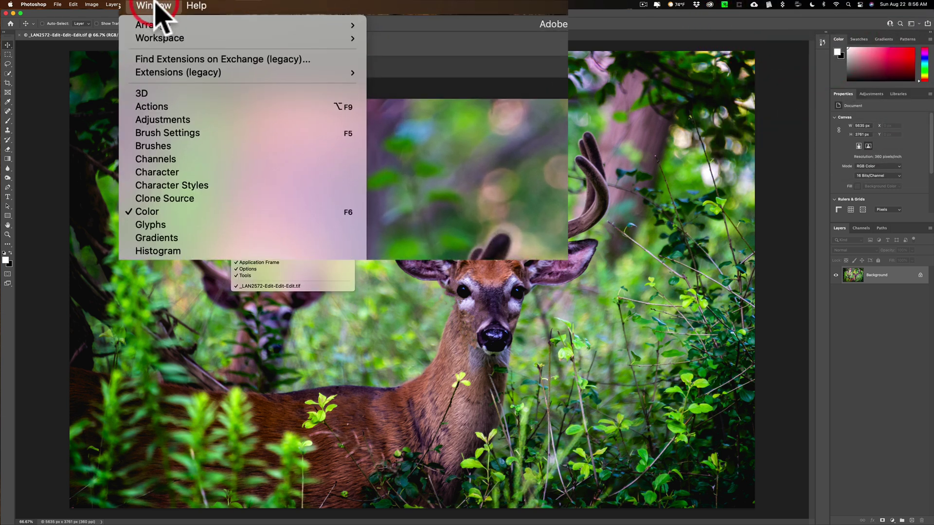
pyautogui.moveTo(209, 39)
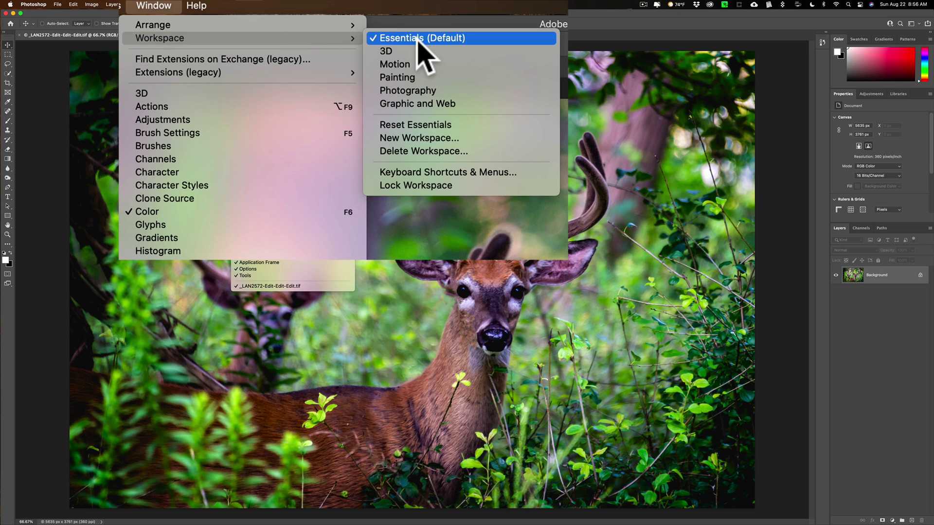
pyautogui.click(429, 90)
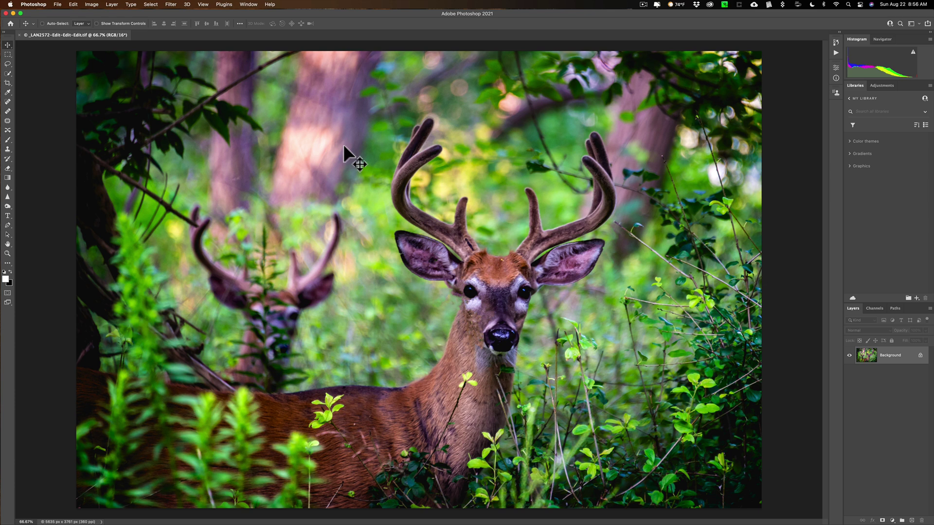
# - Display the Window > Workspace submenu, with Photography marked as the current workspace
pyautogui.click(249, 4)
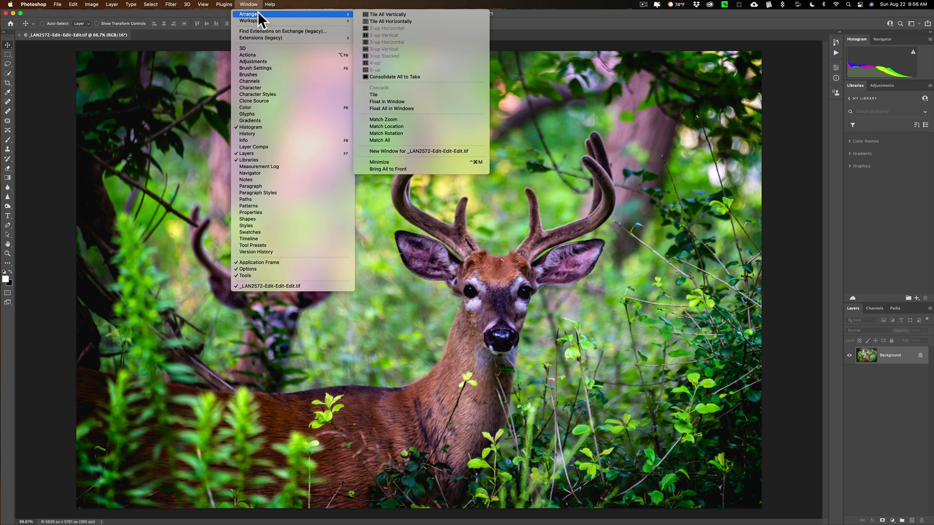
pyautogui.moveTo(257, 21)
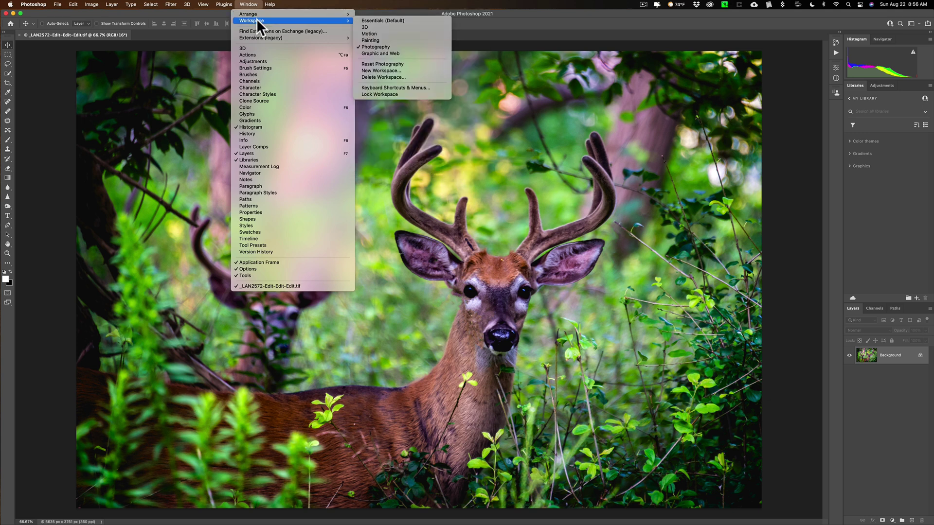
pyautogui.click(502, 25)
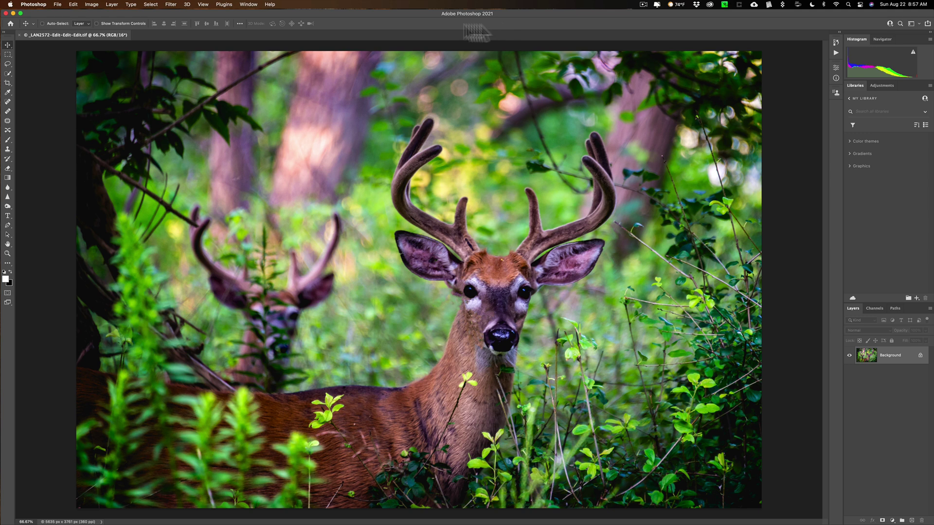
pyautogui.click(249, 4)
pyautogui.moveTo(254, 19)
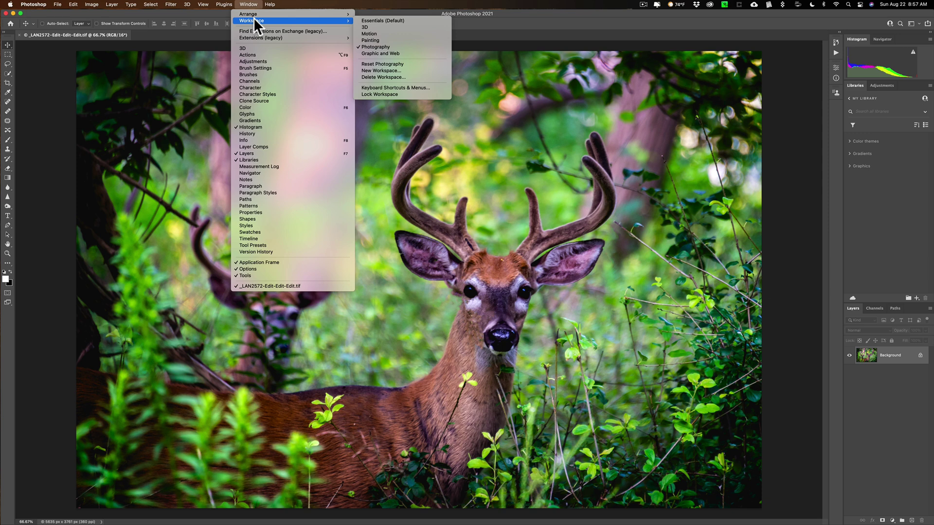
# - Make the Layers panel taller and dock Adjustments as a tab beside Libraries
pyautogui.click(480, 23)
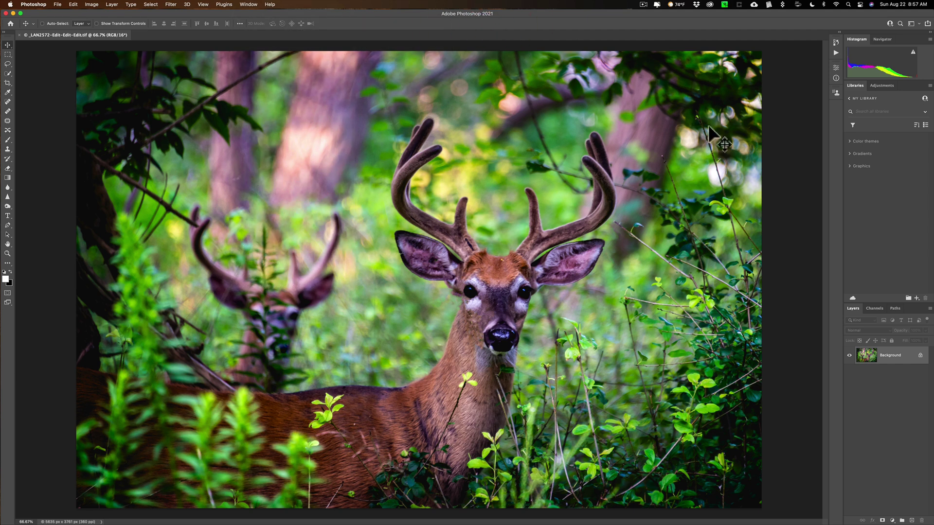
pyautogui.click(879, 83)
pyautogui.click(858, 84)
pyautogui.click(883, 84)
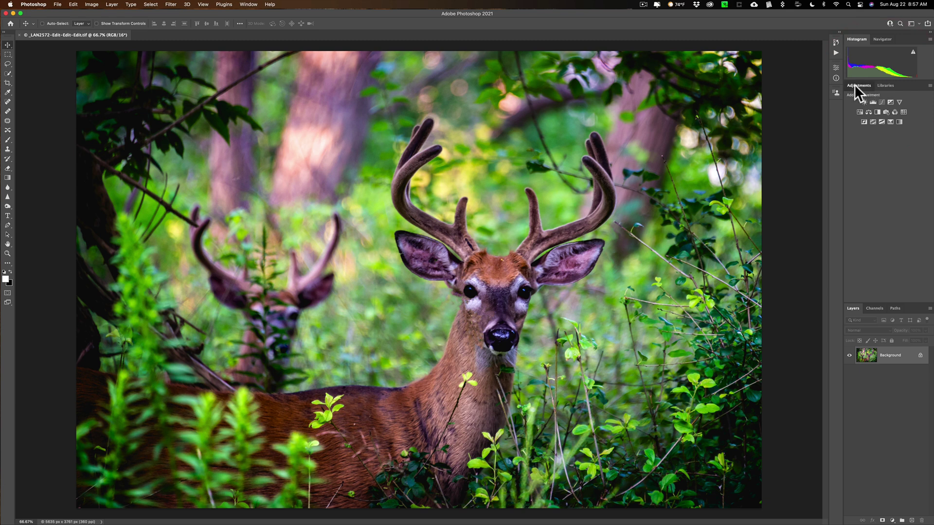
pyautogui.click(859, 86)
pyautogui.moveTo(876, 302); pyautogui.dragTo(861, 140)
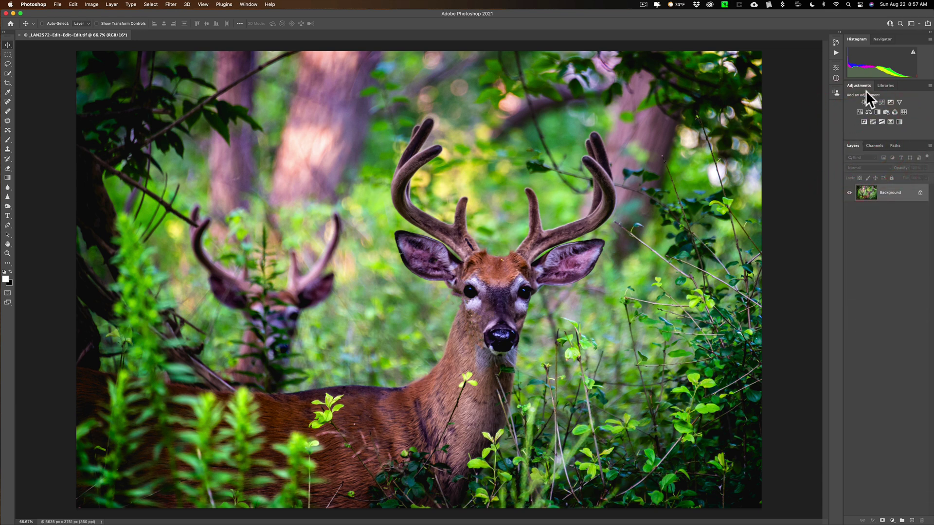
pyautogui.moveTo(859, 84)
pyautogui.mouseDown()
pyautogui.moveTo(797, 90)
pyautogui.moveTo(667, 49)
pyautogui.moveTo(674, 62)
pyautogui.moveTo(730, 62)
pyautogui.moveTo(564, 57)
pyautogui.moveTo(567, 116)
pyautogui.moveTo(653, 103)
pyautogui.moveTo(694, 71)
pyautogui.moveTo(867, 89)
pyautogui.mouseUp()
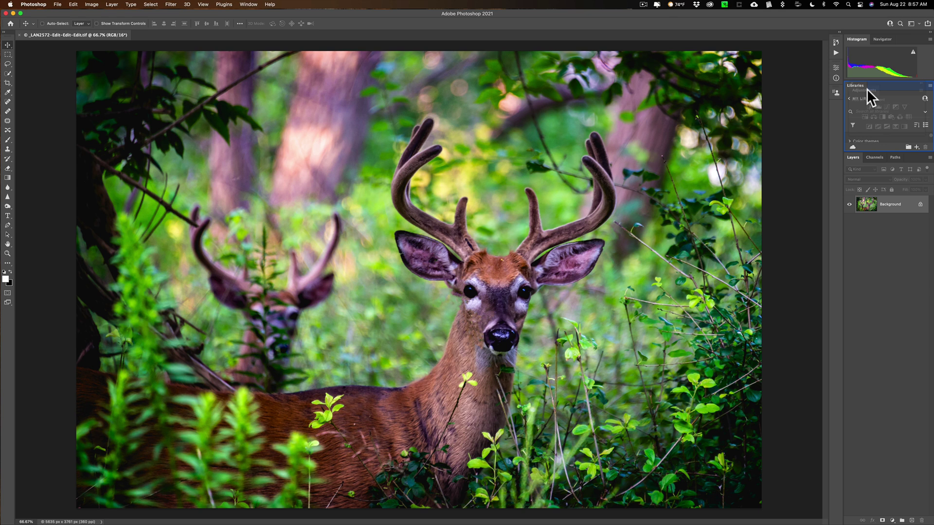
pyautogui.moveTo(866, 88); pyautogui.dragTo(867, 88)
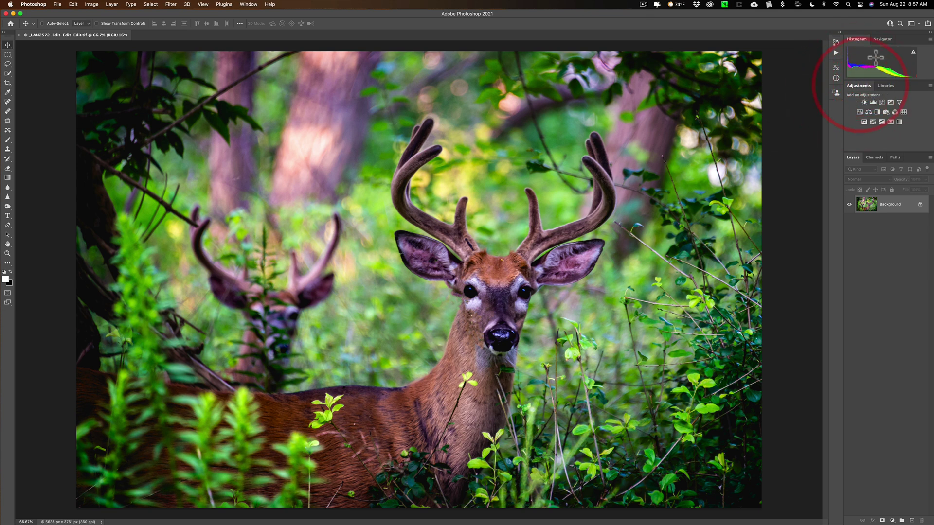
# - Dock the Navigator panel as a tab beside Histogram, keeping Histogram in front
pyautogui.click(875, 40)
pyautogui.moveTo(881, 39); pyautogui.dragTo(662, 73)
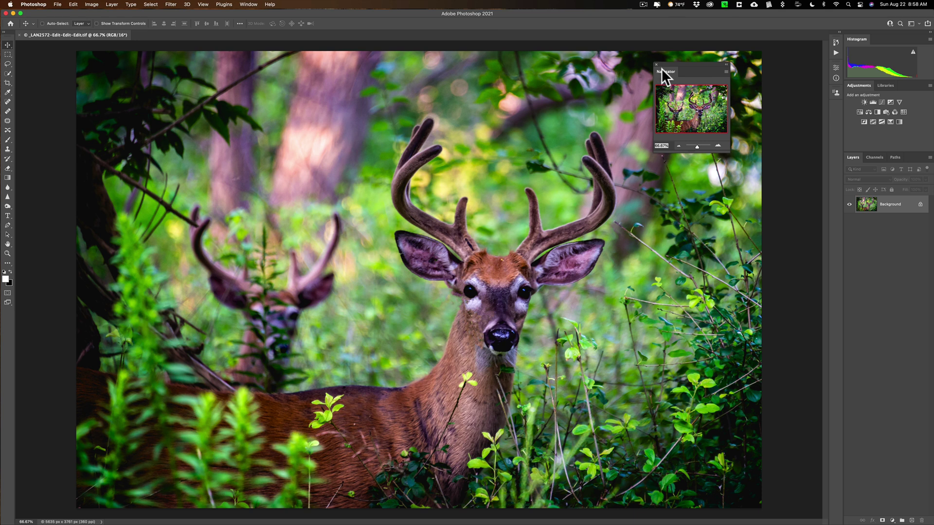
pyautogui.moveTo(661, 71); pyautogui.dragTo(870, 42)
pyautogui.click(862, 39)
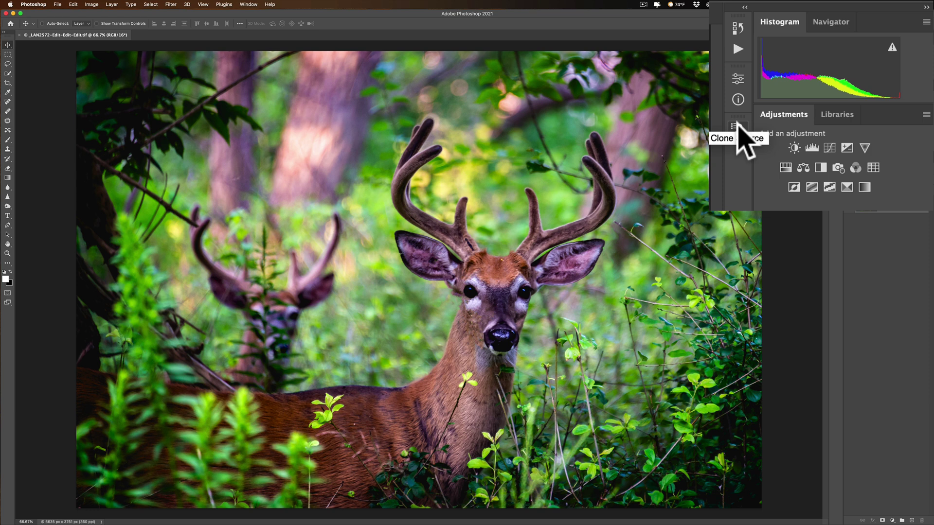
pyautogui.click(835, 89)
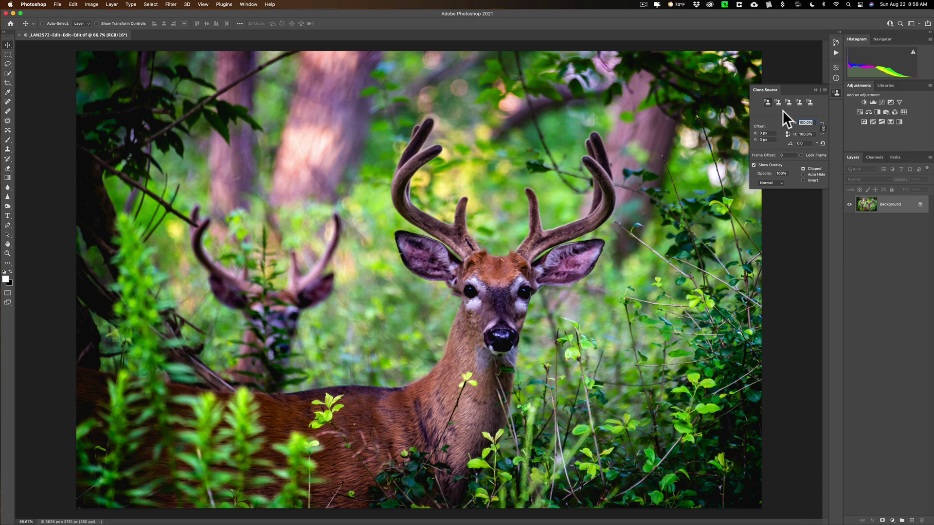
pyautogui.click(815, 90)
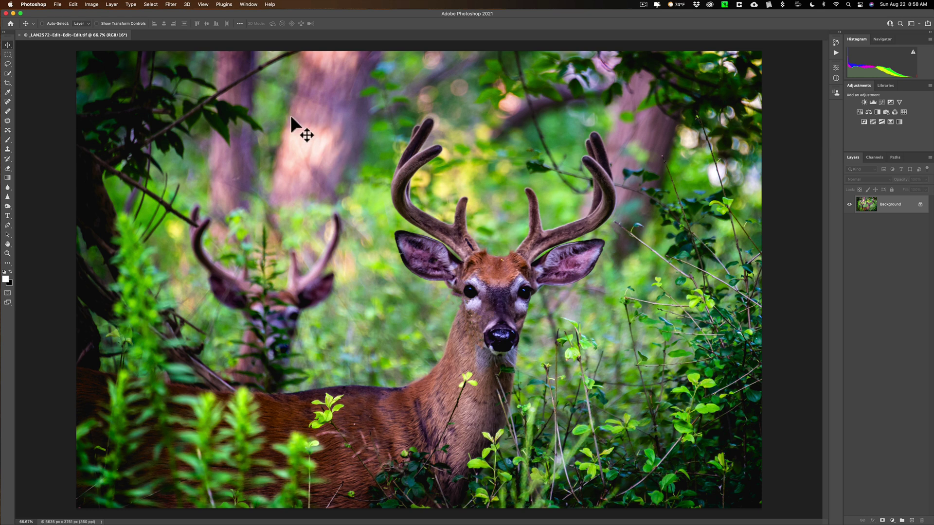
# - Show Brush Settings, collapse it and Brushes to icons, and dock them with the other panels
pyautogui.click(249, 4)
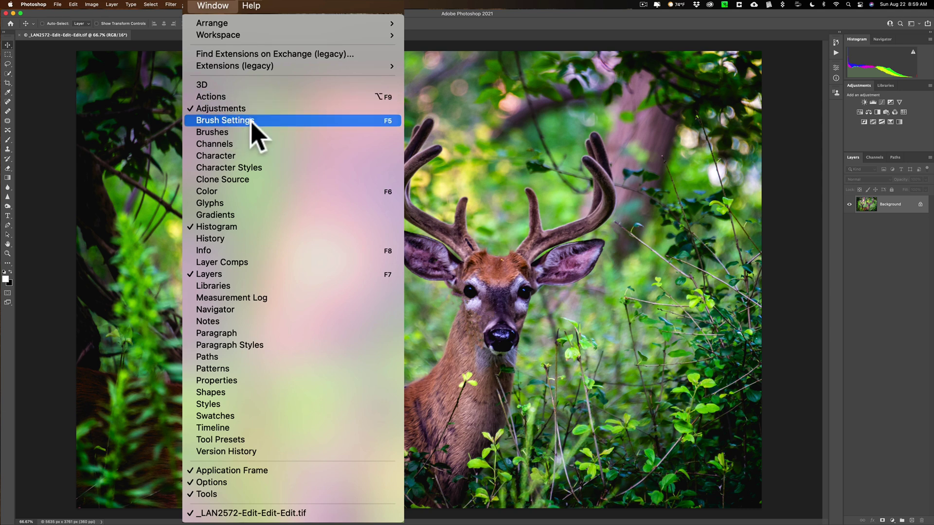
pyautogui.click(261, 77)
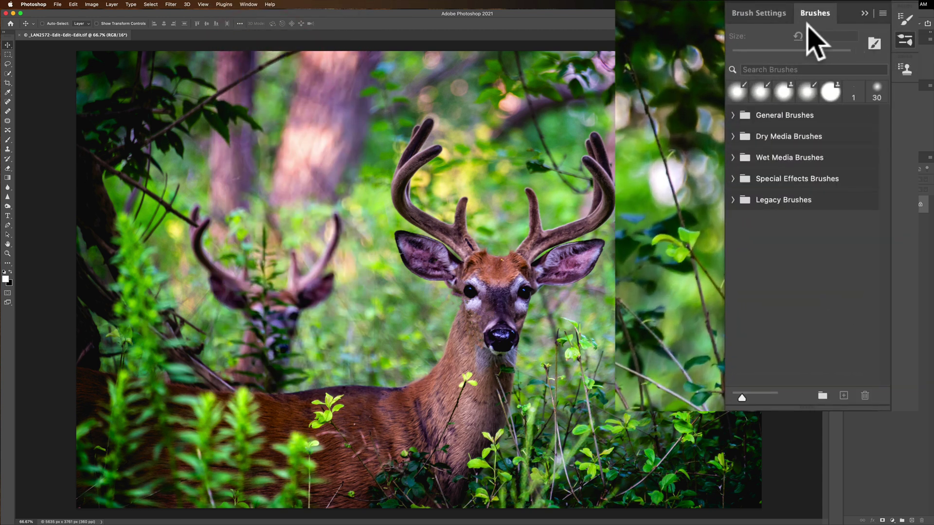
pyautogui.click(763, 13)
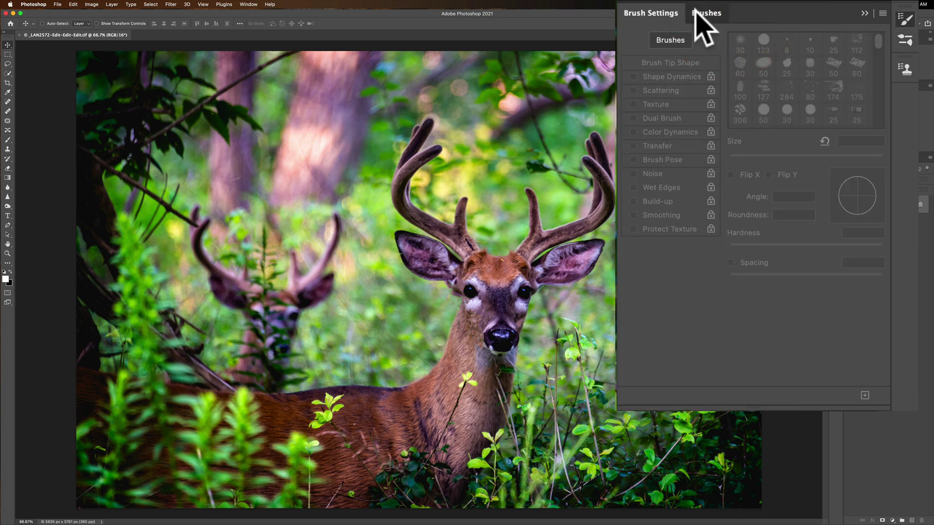
pyautogui.click(777, 15)
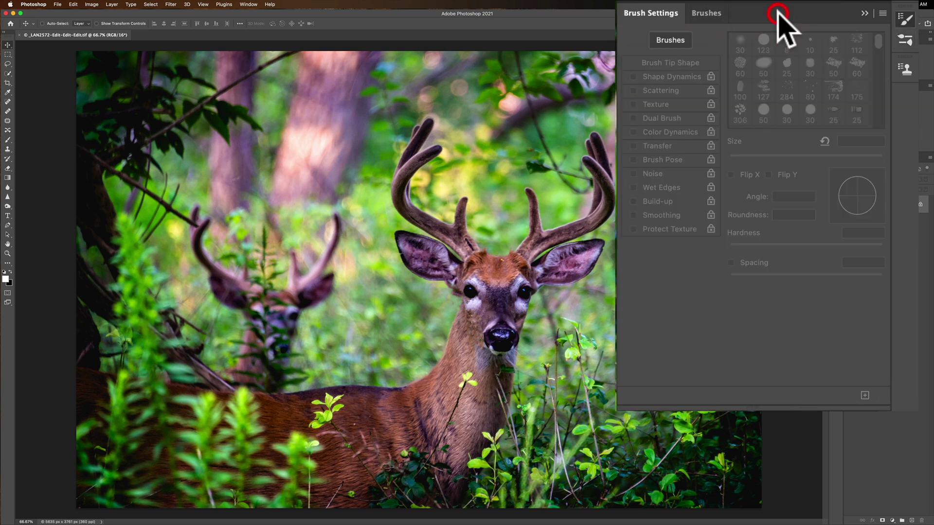
pyautogui.click(725, 13)
pyautogui.click(865, 13)
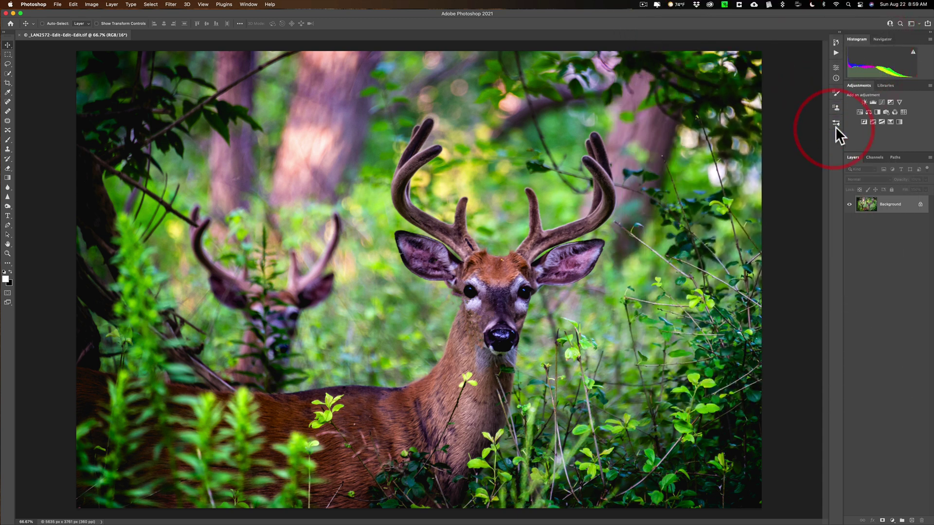
pyautogui.moveTo(752, 105); pyautogui.dragTo(833, 122)
# - Show the Glyphs panel from the Window menu, pull it out of the dock and close it
pyautogui.click(245, 3)
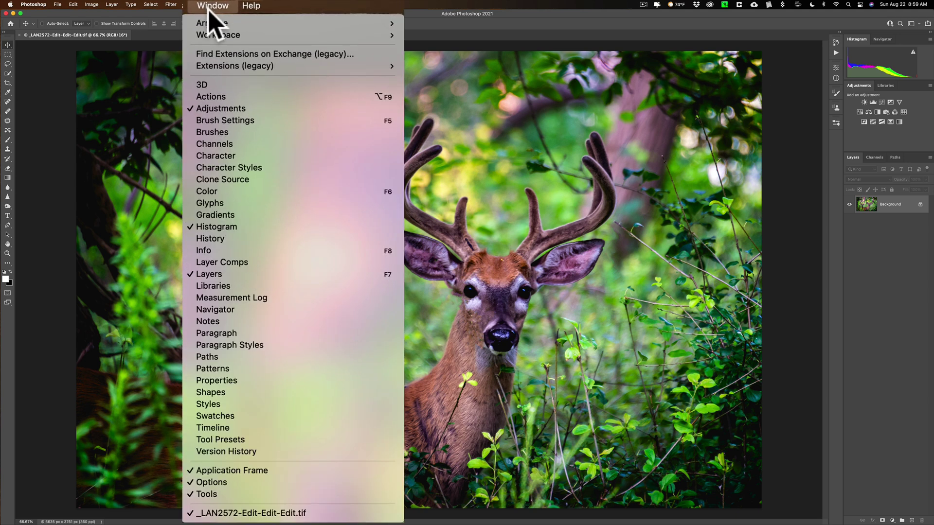
pyautogui.click(232, 204)
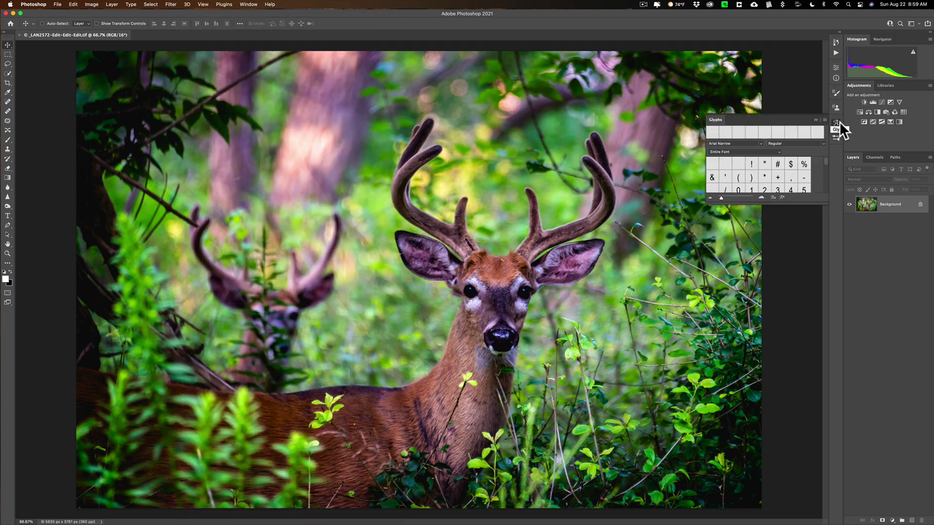
pyautogui.moveTo(834, 122); pyautogui.dragTo(781, 102)
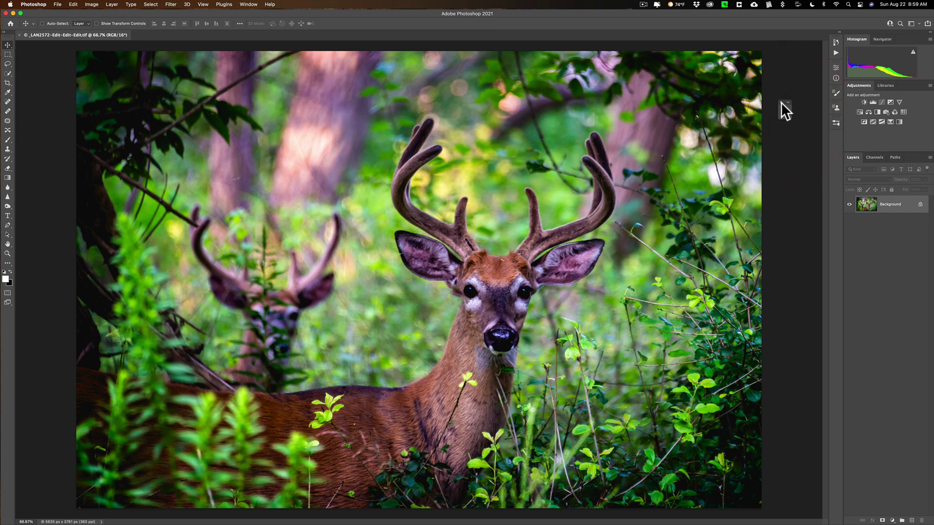
pyautogui.click(781, 103)
pyautogui.click(247, 5)
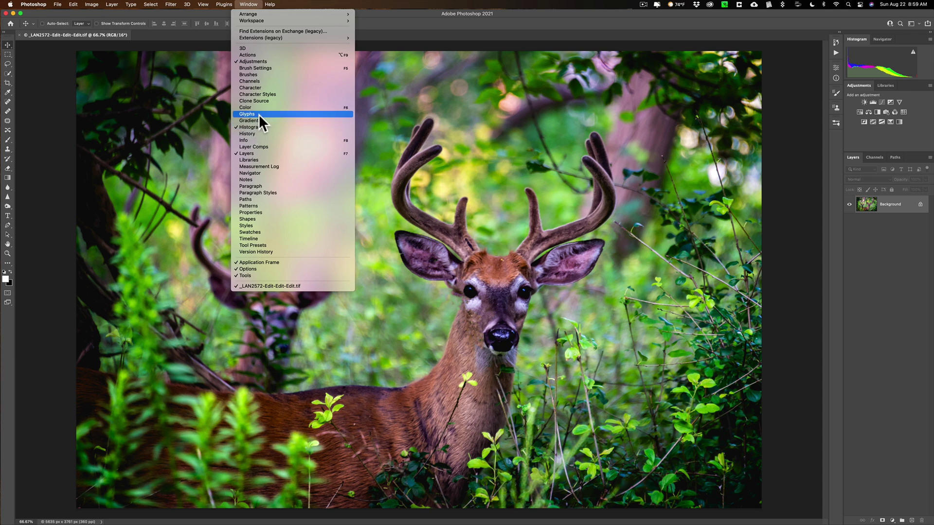
# - Show the Character panel, switch to Paragraph and back, then collapse it into the dock
pyautogui.click(264, 86)
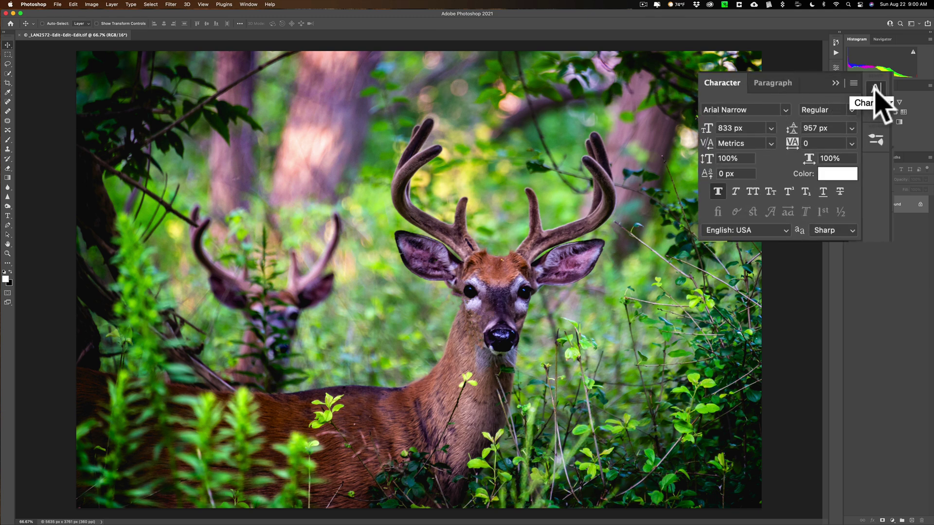
pyautogui.click(754, 82)
pyautogui.click(732, 84)
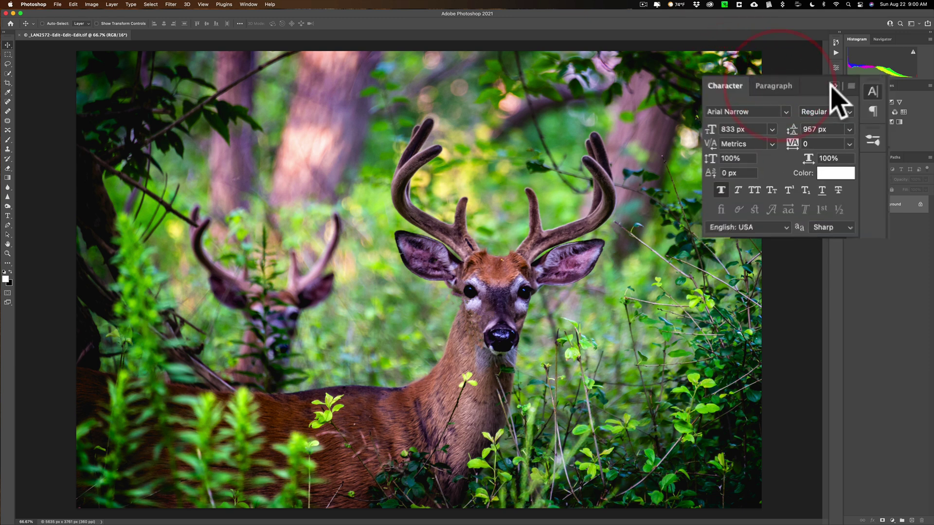
pyautogui.click(815, 119)
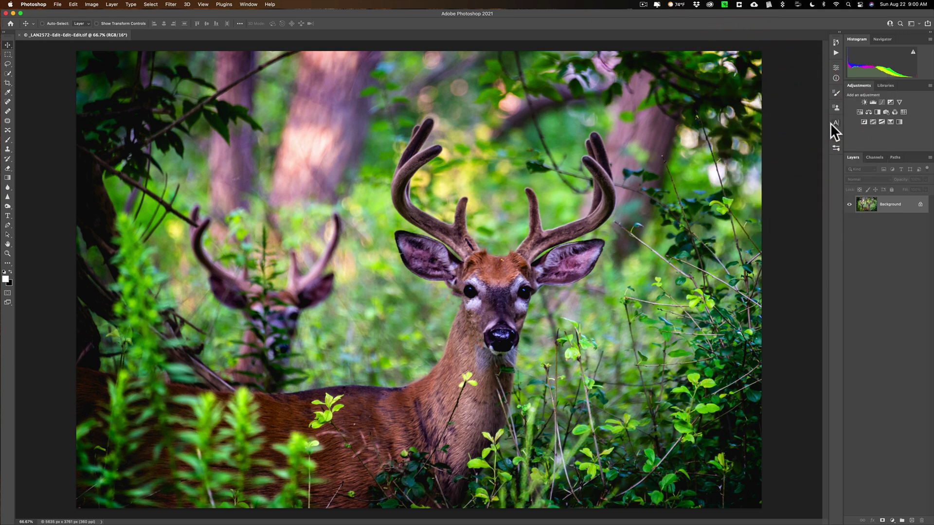
pyautogui.click(249, 4)
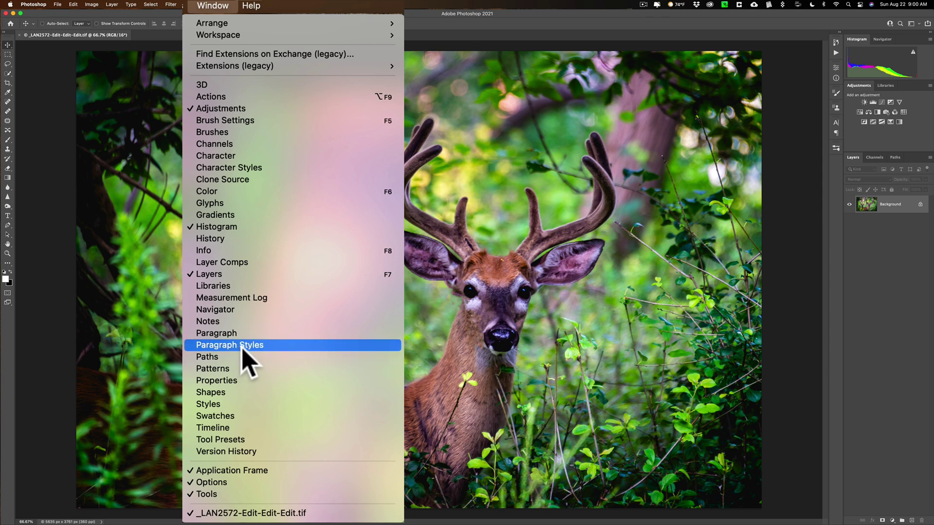
# - Dock the Gradients and Shapes panels as icons beside Adjustments and Layers
pyautogui.click(232, 216)
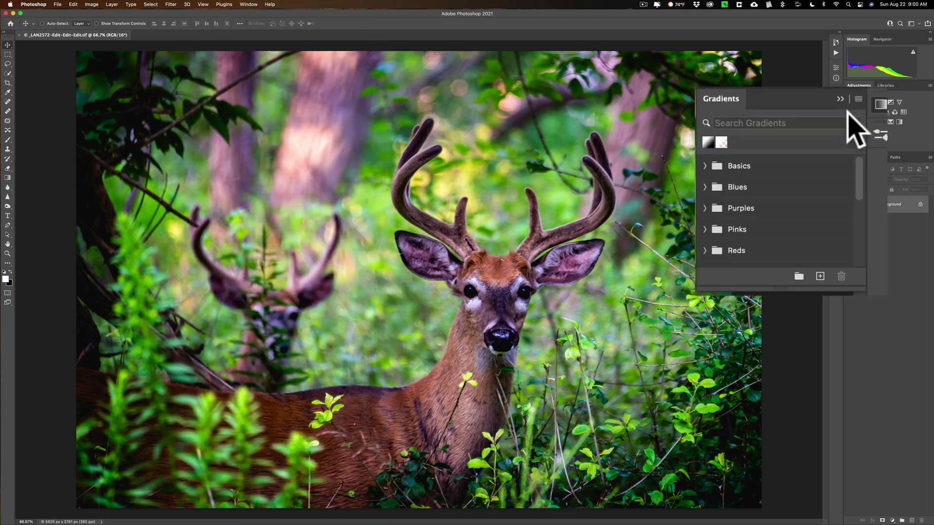
pyautogui.moveTo(840, 104); pyautogui.dragTo(833, 174)
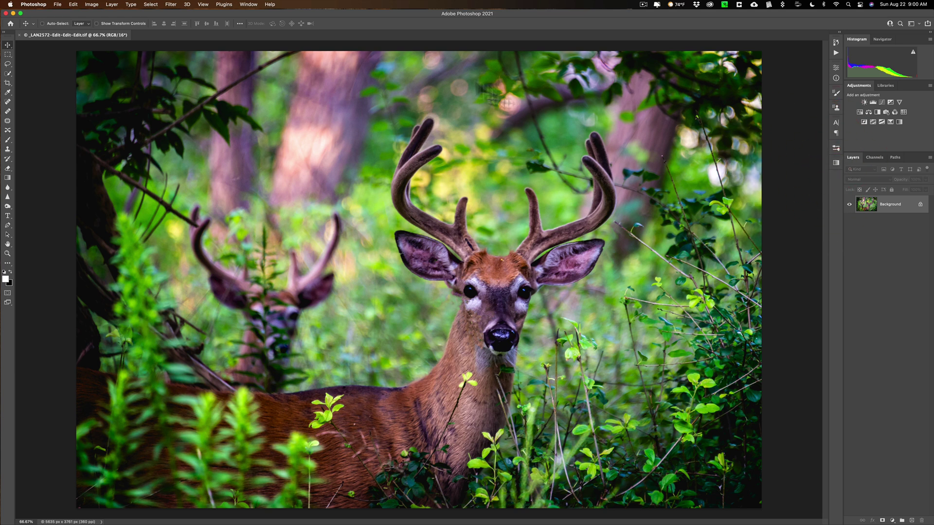
pyautogui.click(243, 4)
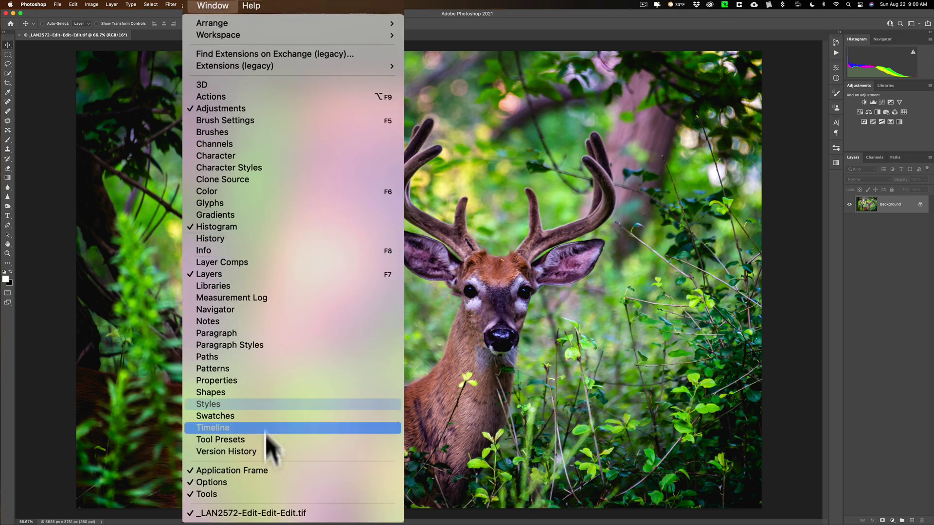
pyautogui.click(251, 392)
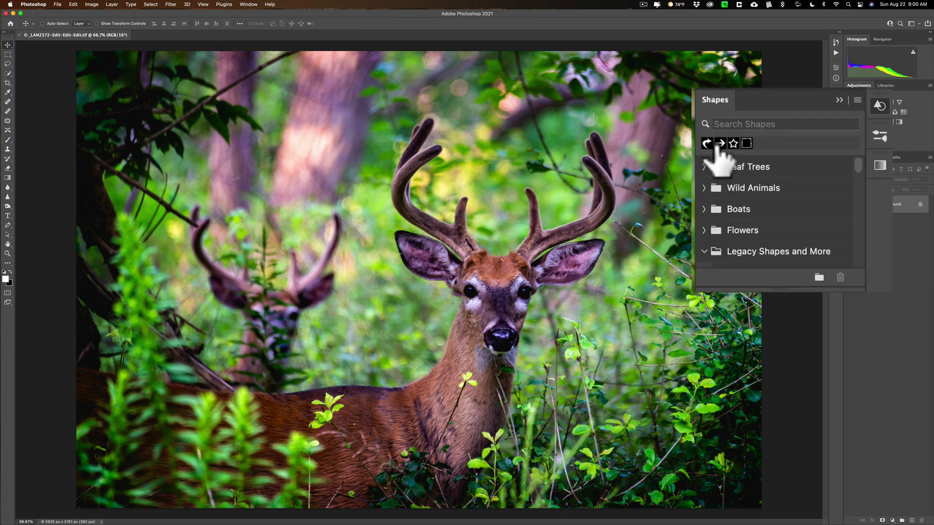
pyautogui.click(839, 114)
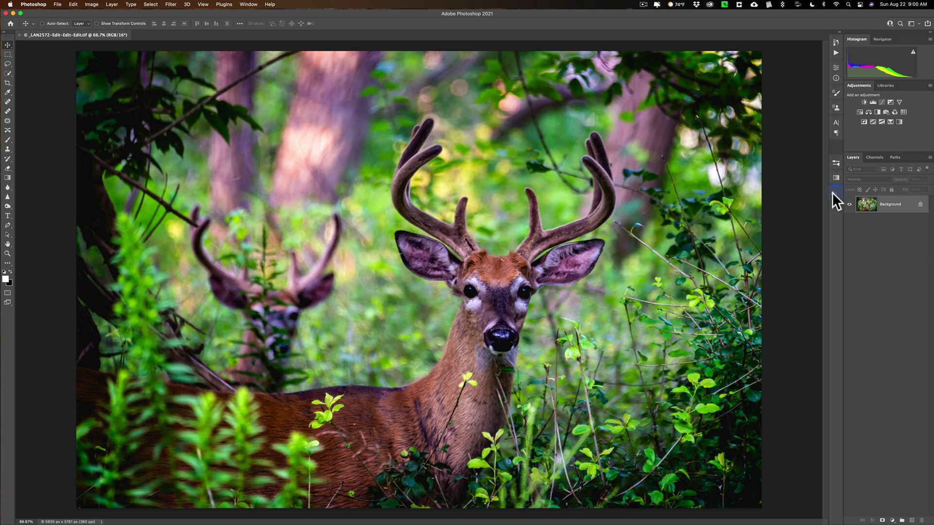
# - Bring up the Customize Toolbar dialog from Edit > Toolbar and scroll to the healing tools
pyautogui.click(836, 189)
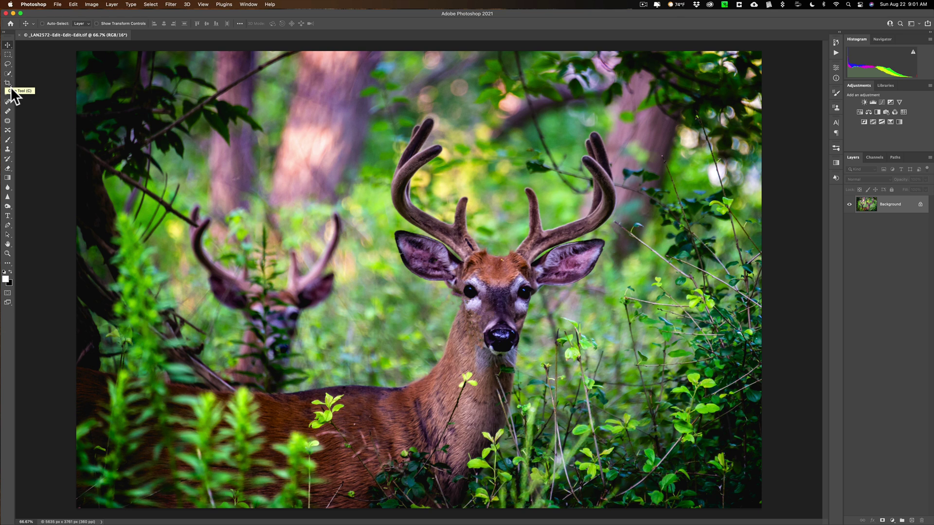
pyautogui.click(8, 72)
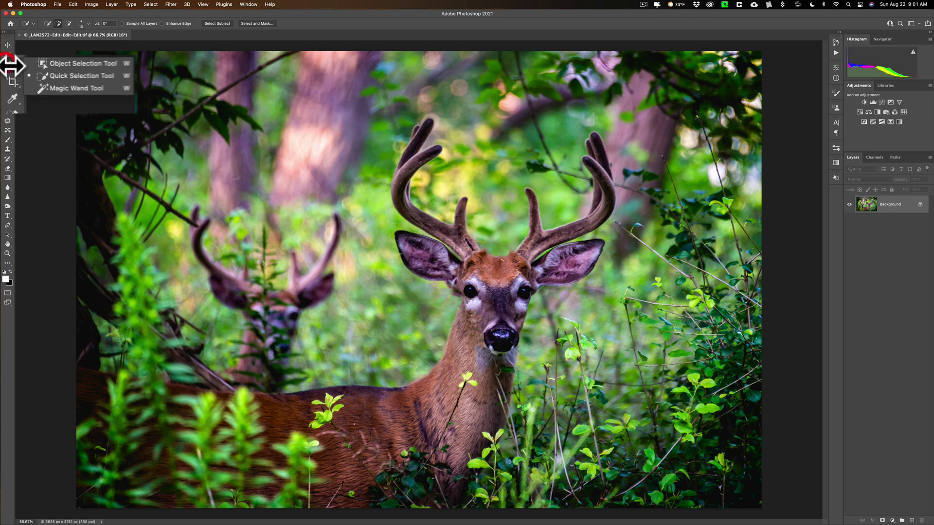
pyautogui.click(73, 5)
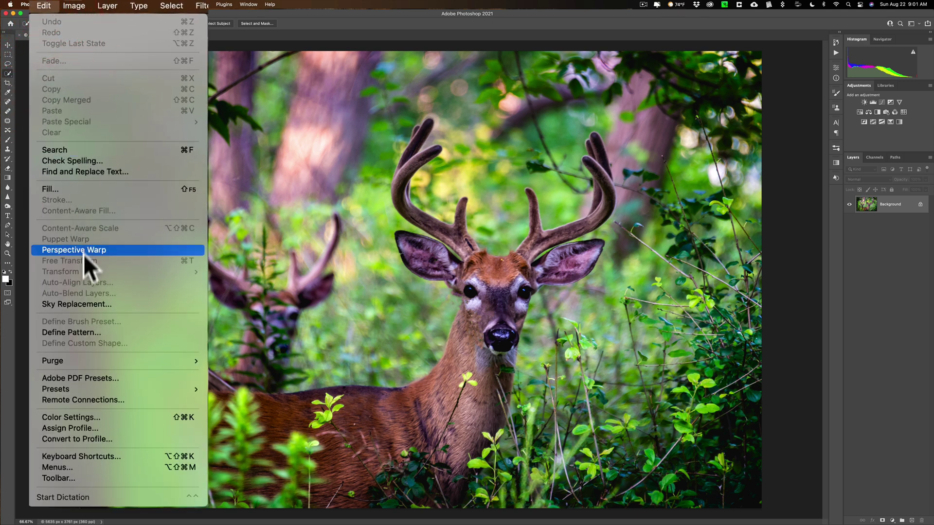
pyautogui.click(63, 476)
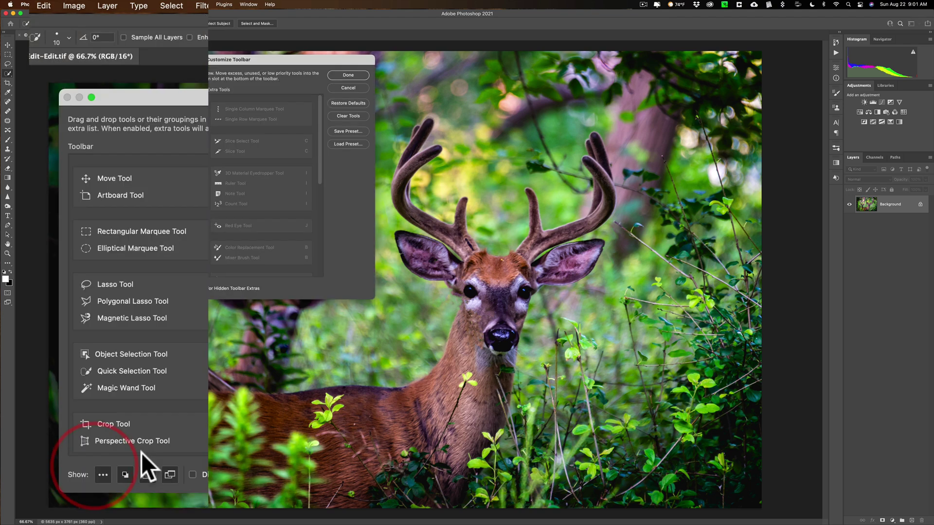
pyautogui.scroll(-2, 142, 155)
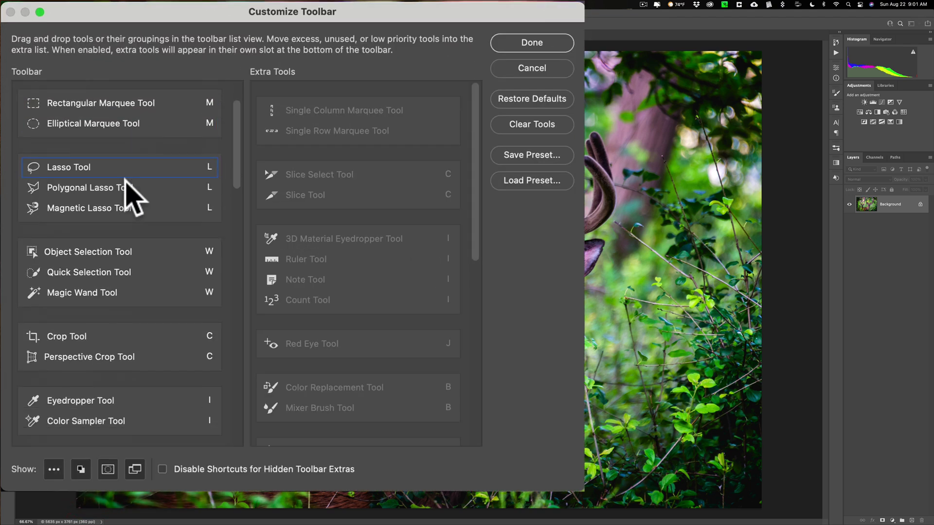
pyautogui.scroll(-5, 131, 195)
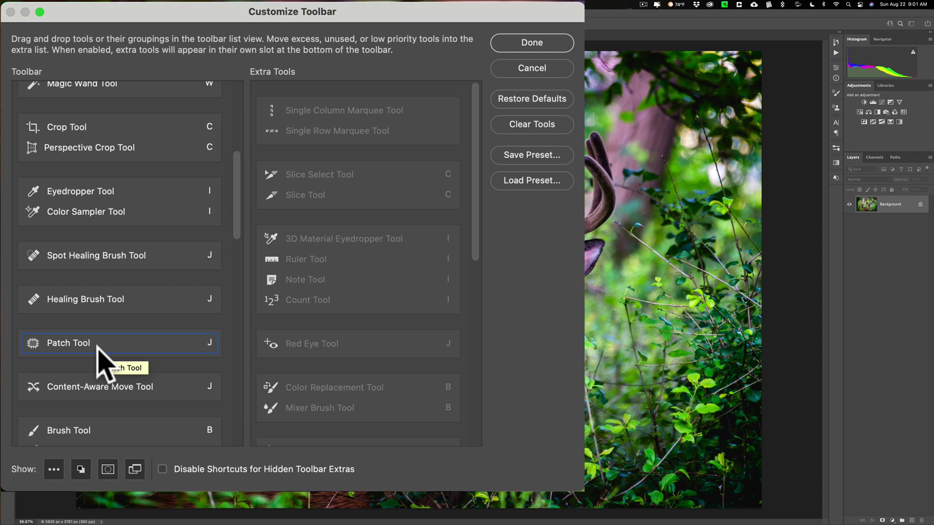
# - Regroup the healing tools so Spot Healing, Healing Brush and Patch each sit in separate groups
pyautogui.moveTo(106, 343); pyautogui.dragTo(108, 300)
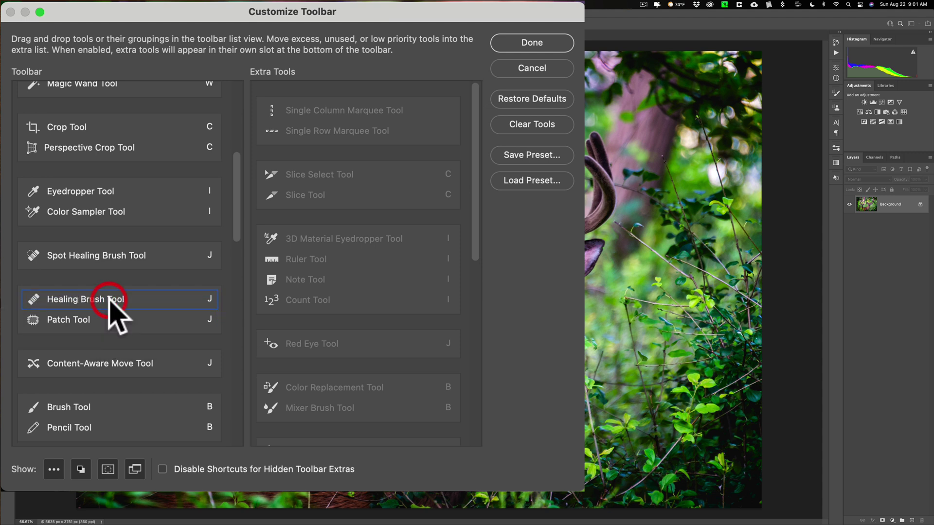
pyautogui.click(112, 257)
pyautogui.moveTo(113, 257)
pyautogui.mouseDown()
pyautogui.moveTo(103, 286)
pyautogui.moveTo(43, 296)
pyautogui.moveTo(104, 301)
pyautogui.mouseUp()
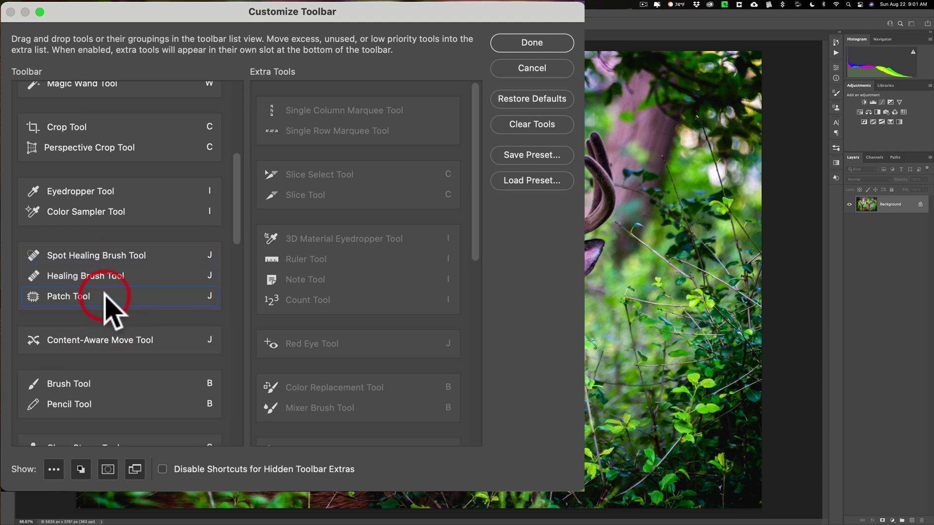
pyautogui.click(88, 253)
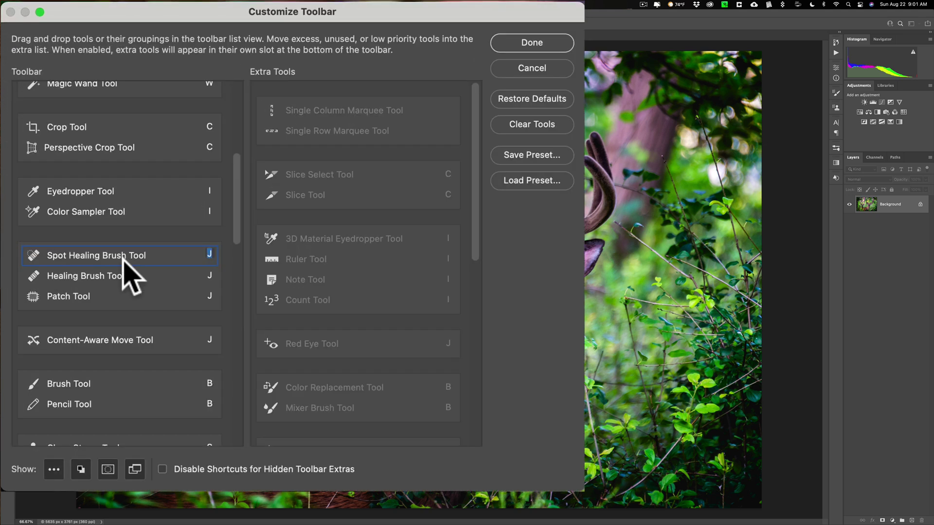
pyautogui.moveTo(84, 249)
pyautogui.mouseDown()
pyautogui.moveTo(57, 234)
pyautogui.moveTo(83, 250)
pyautogui.mouseUp()
pyautogui.moveTo(80, 298)
pyautogui.mouseDown()
pyautogui.moveTo(71, 271)
pyautogui.moveTo(108, 272)
pyautogui.mouseUp()
pyautogui.scroll(-2, 110, 323)
pyautogui.scroll(-8, 110, 324)
pyautogui.scroll(-20, 119, 316)
pyautogui.scroll(20, 32, 222)
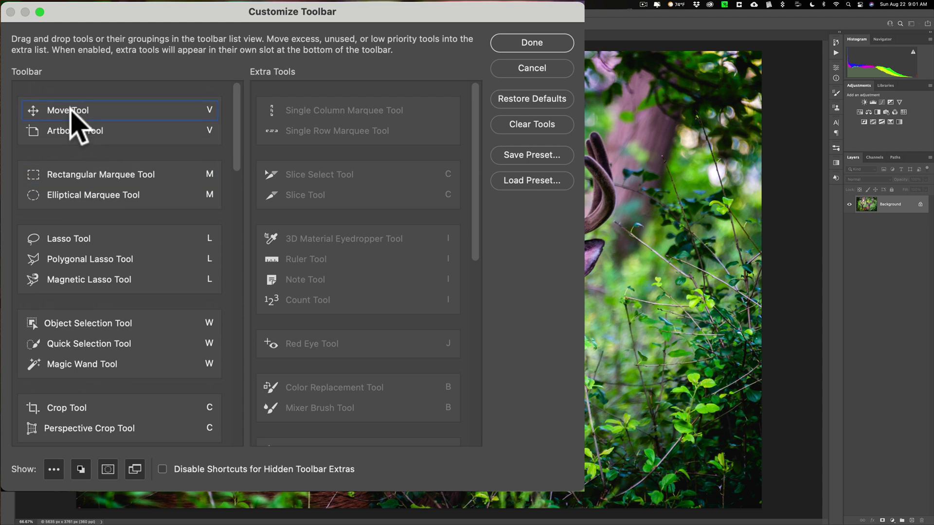
pyautogui.moveTo(71, 109); pyautogui.dragTo(92, 97)
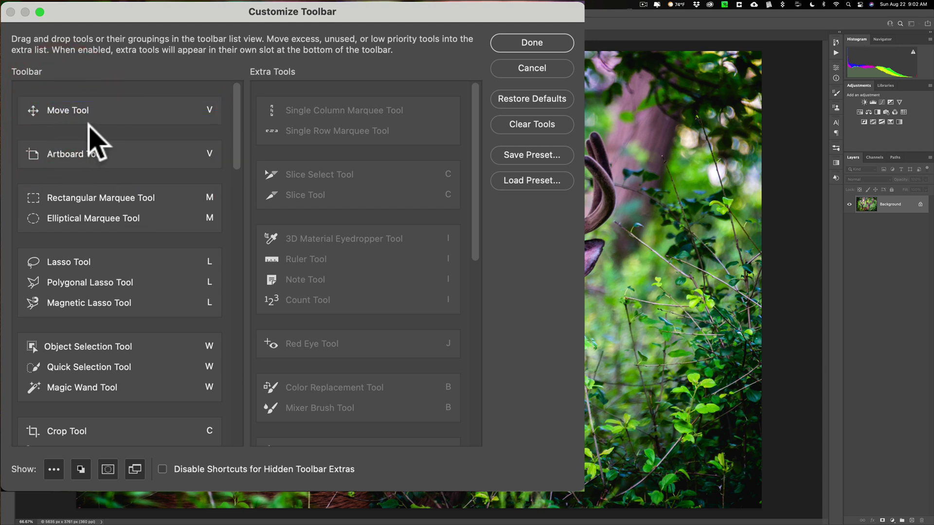
pyautogui.moveTo(88, 151); pyautogui.dragTo(108, 116)
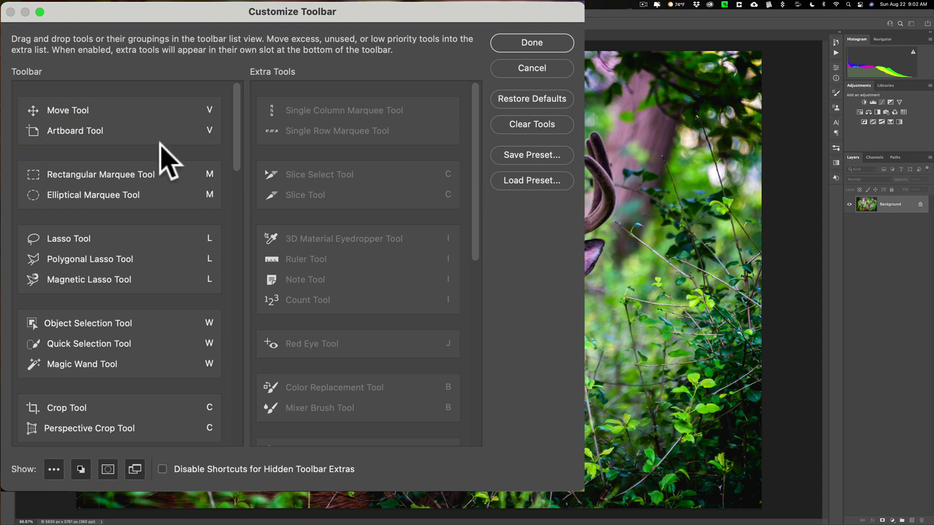
pyautogui.scroll(-10, 328, 156)
pyautogui.scroll(-3, 336, 168)
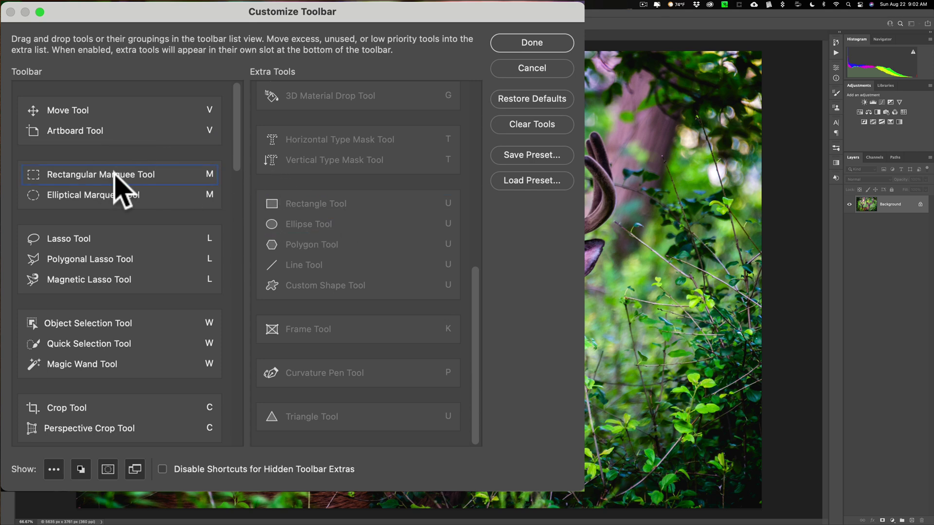
pyautogui.scroll(-20, 115, 184)
pyautogui.scroll(20, 117, 184)
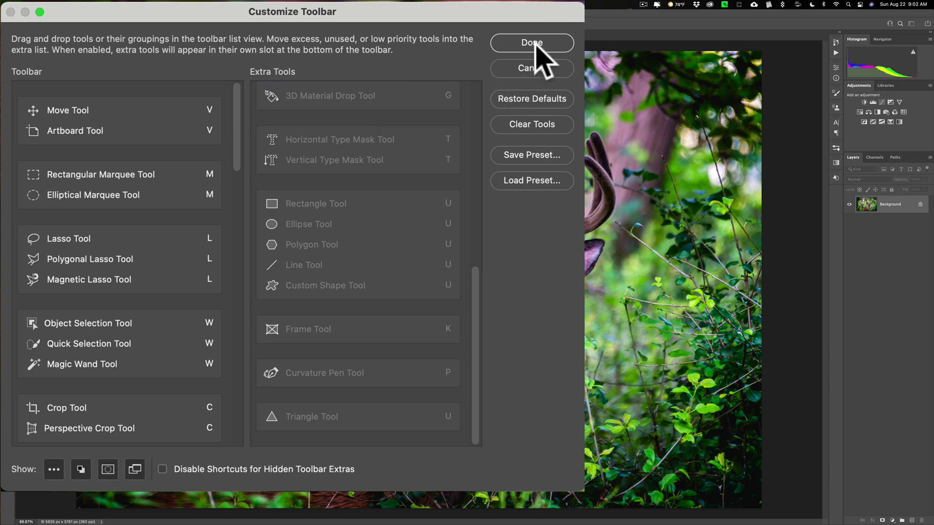
# - Apply the toolbar customization with Done, then open and close the Layer menu
pyautogui.click(532, 43)
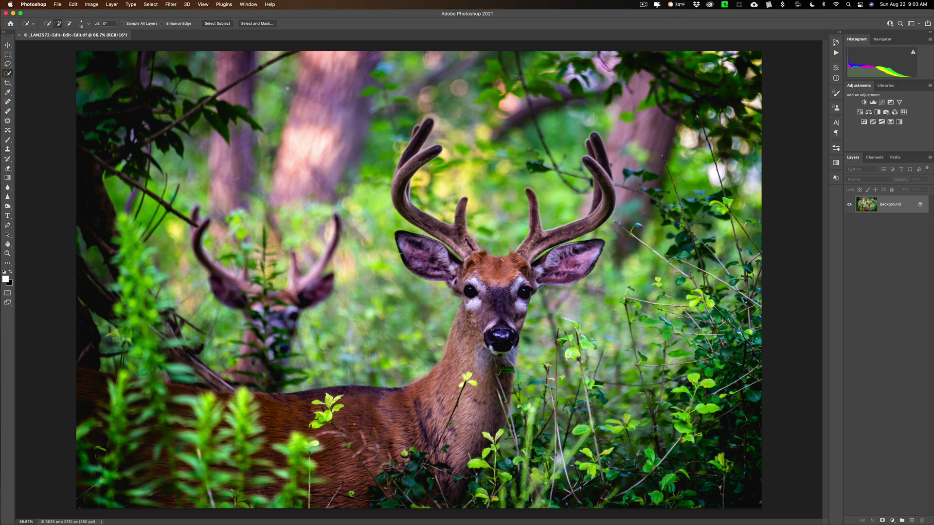
pyautogui.click(112, 5)
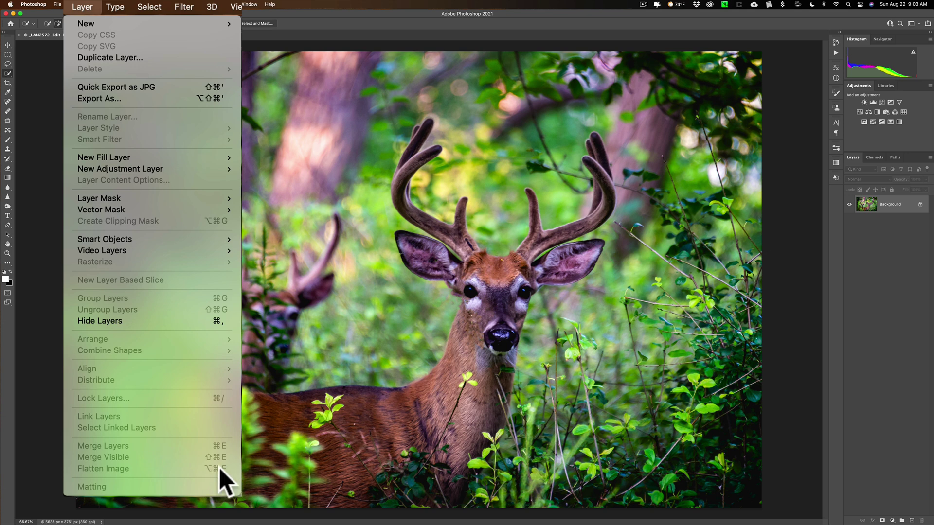
pyautogui.click(313, 22)
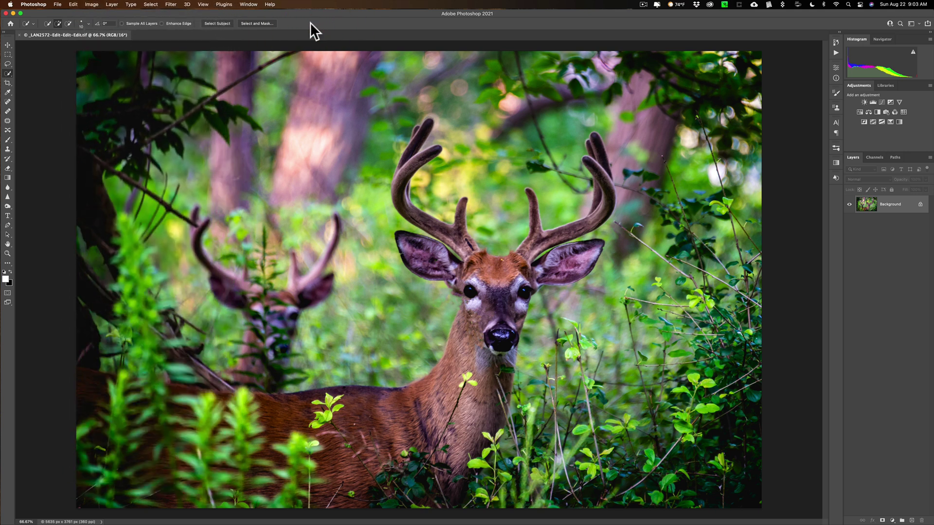
# - Bring up Edit > Keyboard Shortcuts and expand the Layer menu's command list
pyautogui.click(73, 4)
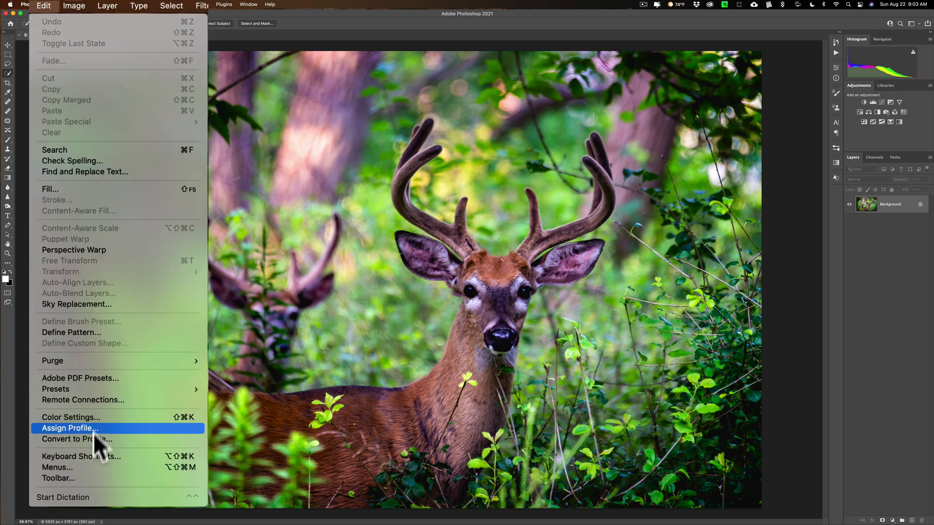
pyautogui.click(89, 457)
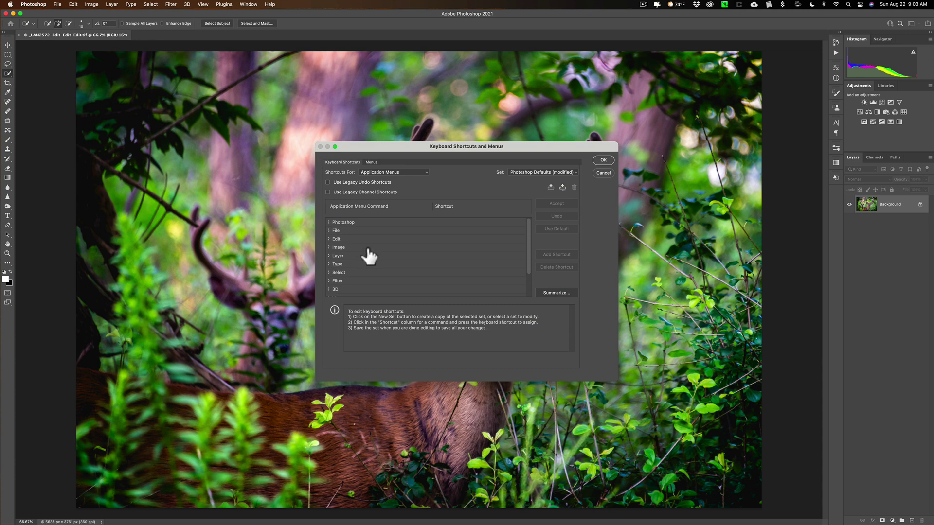
pyautogui.scroll(-3, 359, 242)
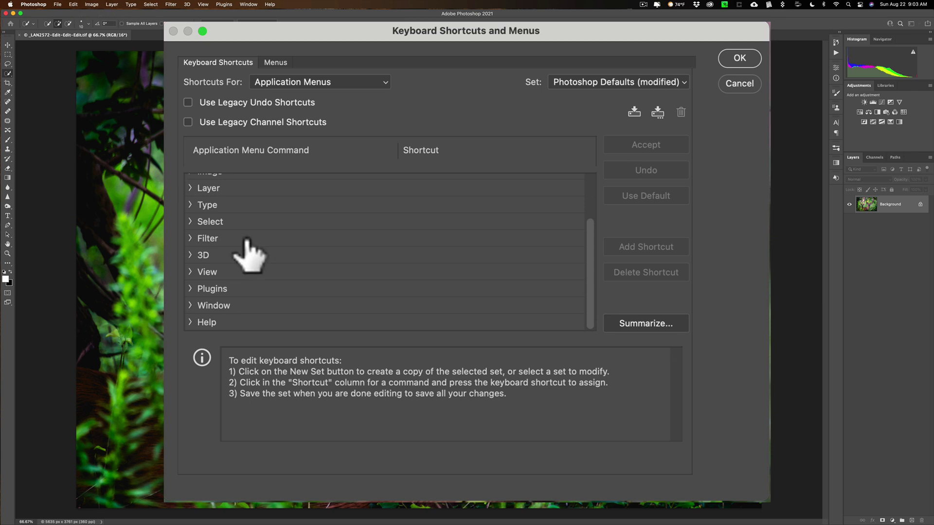
pyautogui.scroll(1, 243, 243)
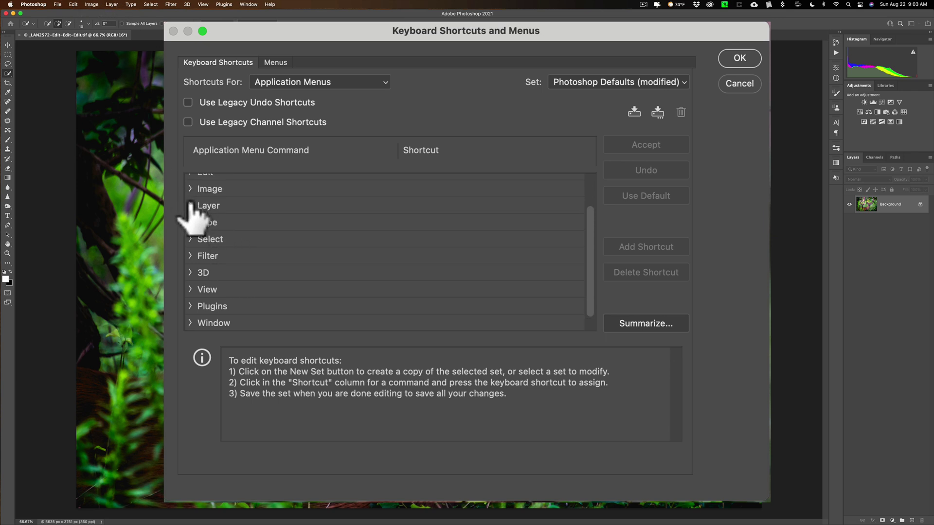
pyautogui.click(190, 205)
pyautogui.scroll(-10, 226, 209)
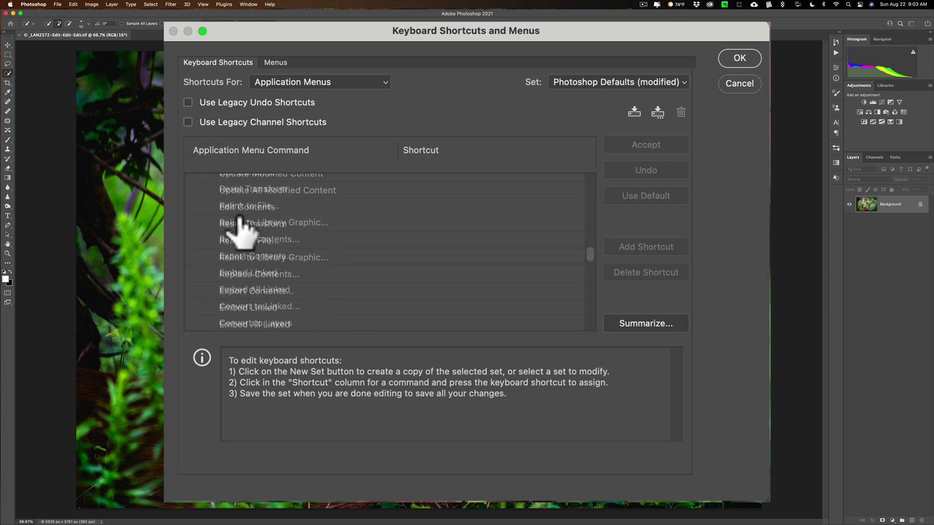
pyautogui.scroll(10, 242, 228)
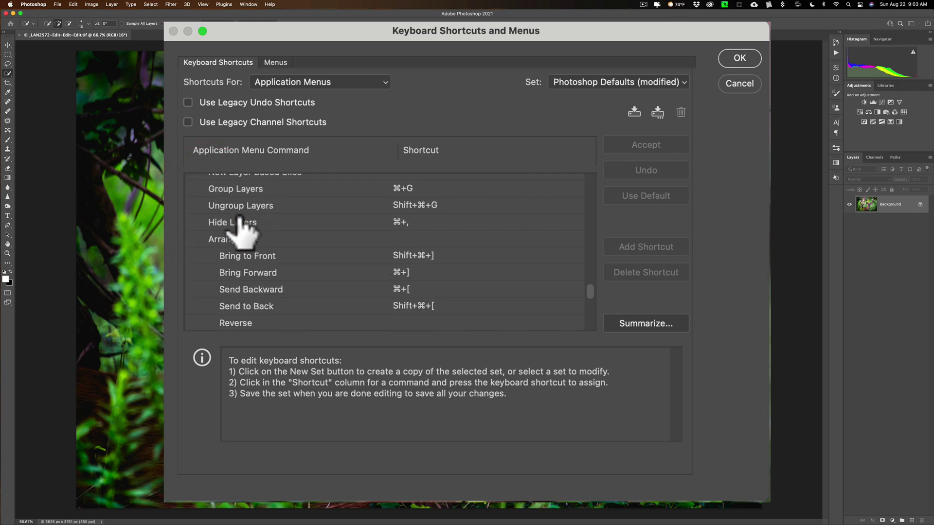
pyautogui.scroll(-10, 243, 228)
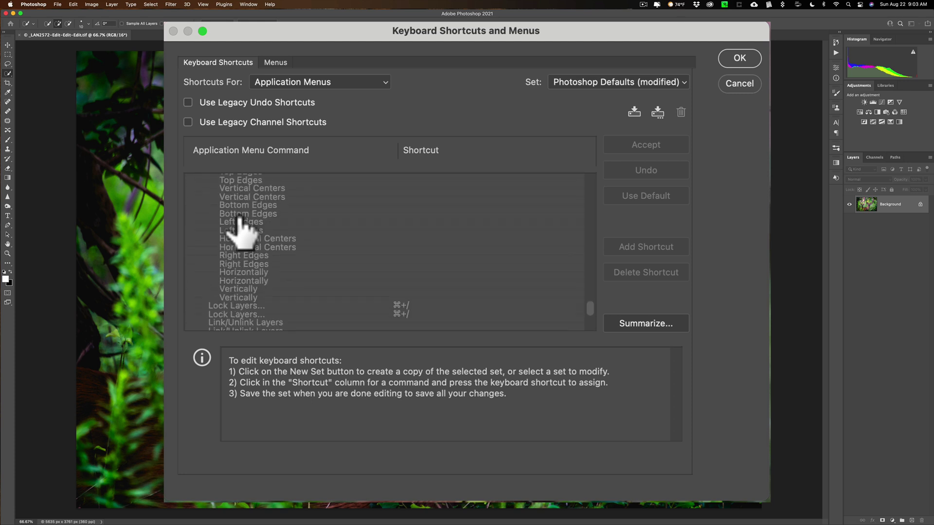
pyautogui.scroll(-3, 242, 229)
pyautogui.scroll(-5, 242, 228)
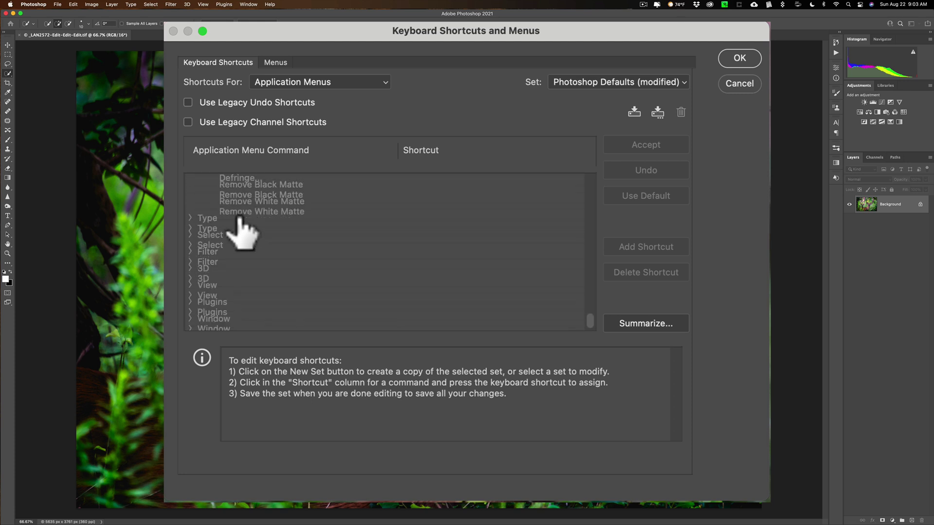
pyautogui.scroll(5, 240, 217)
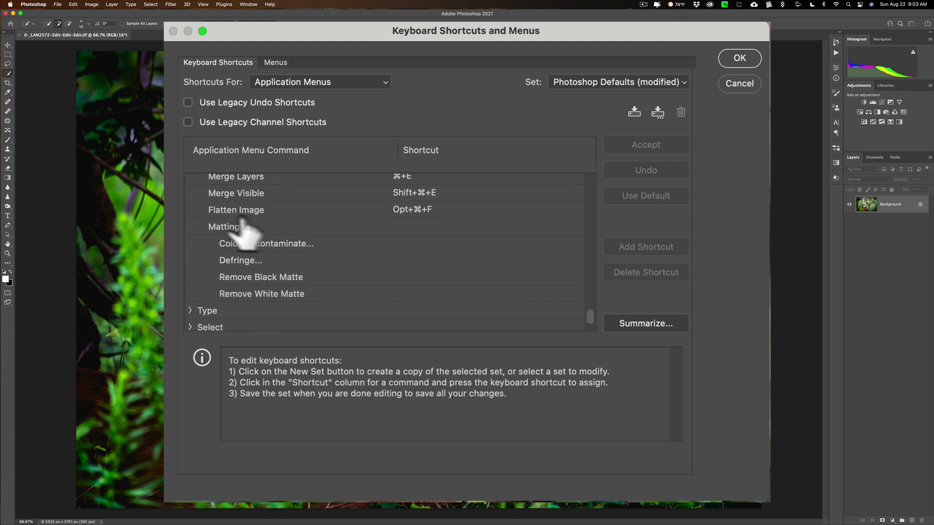
# - Assign the shortcut Opt+⌘+F to Flatten Image and accept it
pyautogui.click(412, 210)
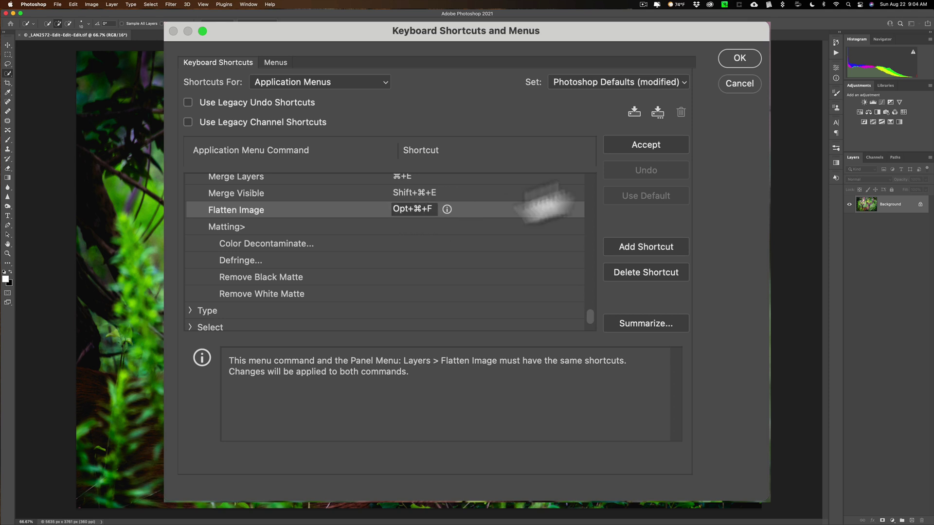
pyautogui.click(656, 141)
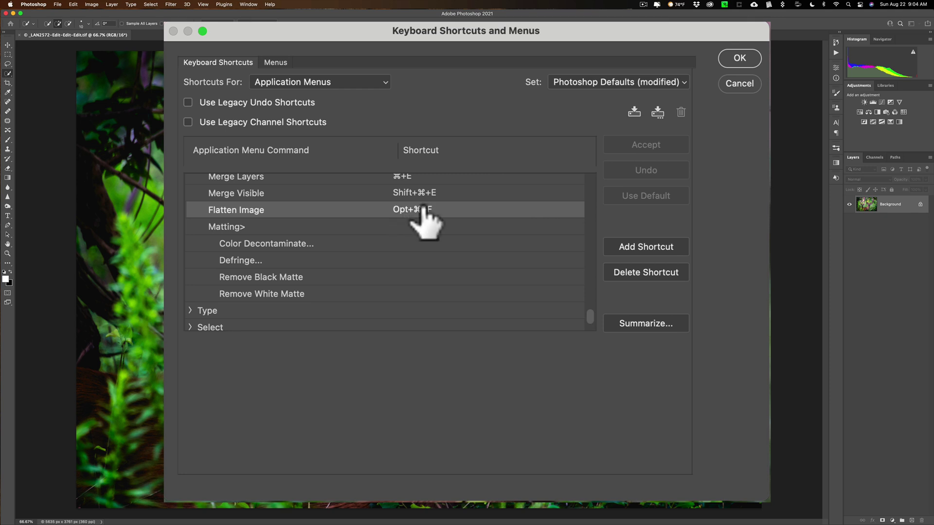
pyautogui.scroll(4, 425, 221)
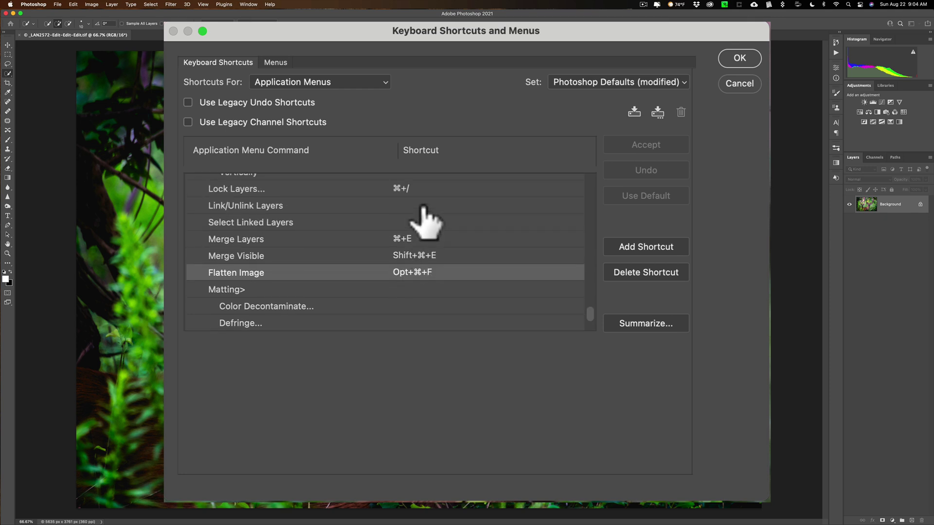
pyautogui.scroll(20, 425, 221)
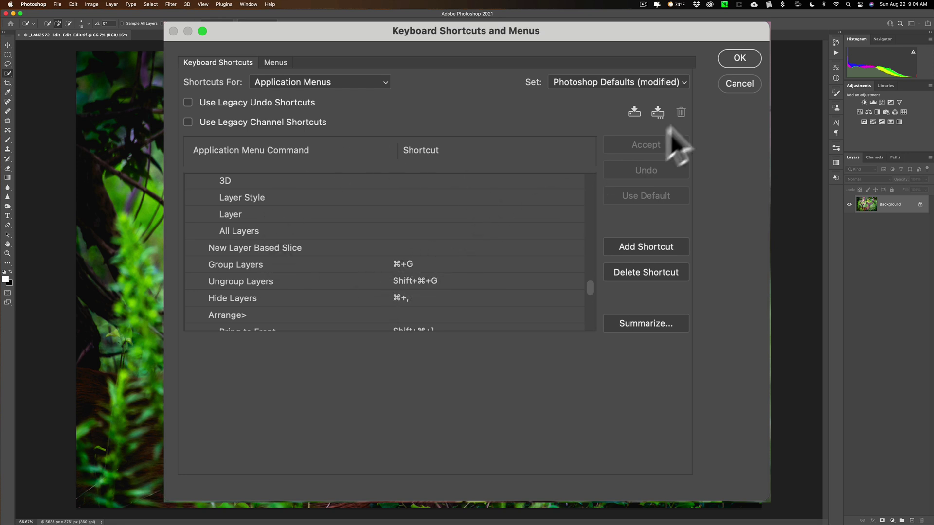
# - Cancel the Keyboard Shortcuts and Menus dialog to return to the deer photo
pyautogui.click(738, 85)
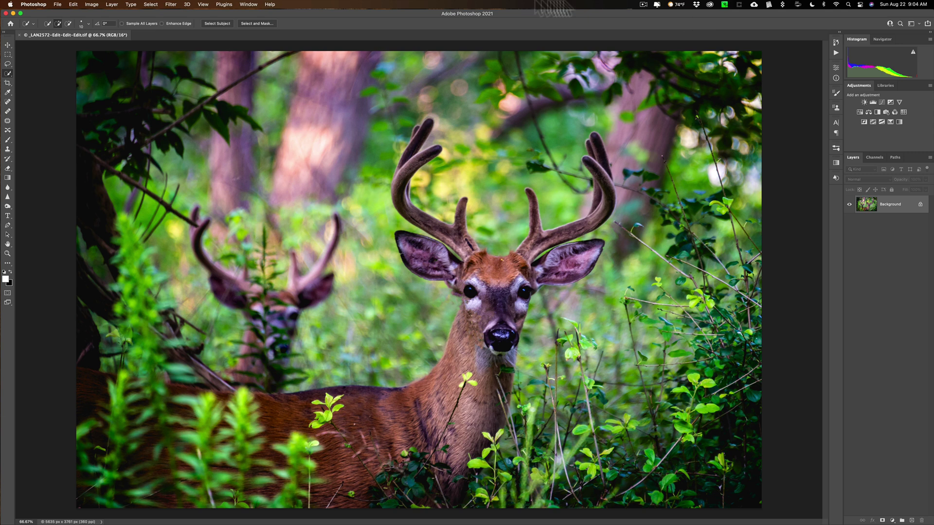
# - Save a new workspace named after its owner, including menus and toolbar settings
pyautogui.click(248, 5)
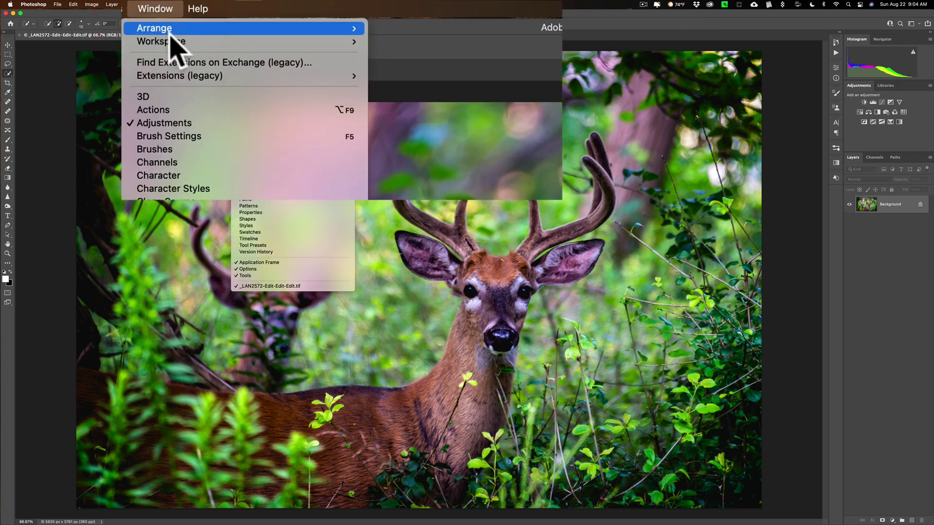
pyautogui.moveTo(273, 41)
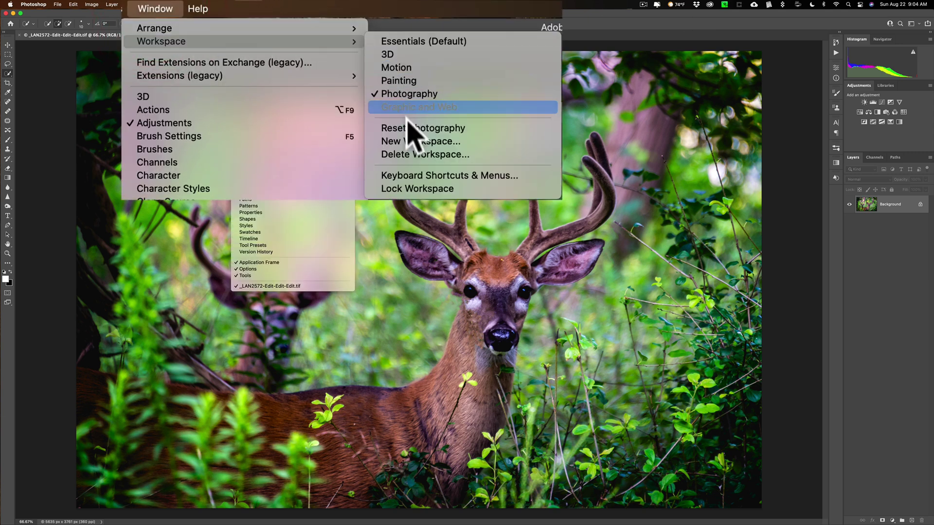
pyautogui.click(450, 142)
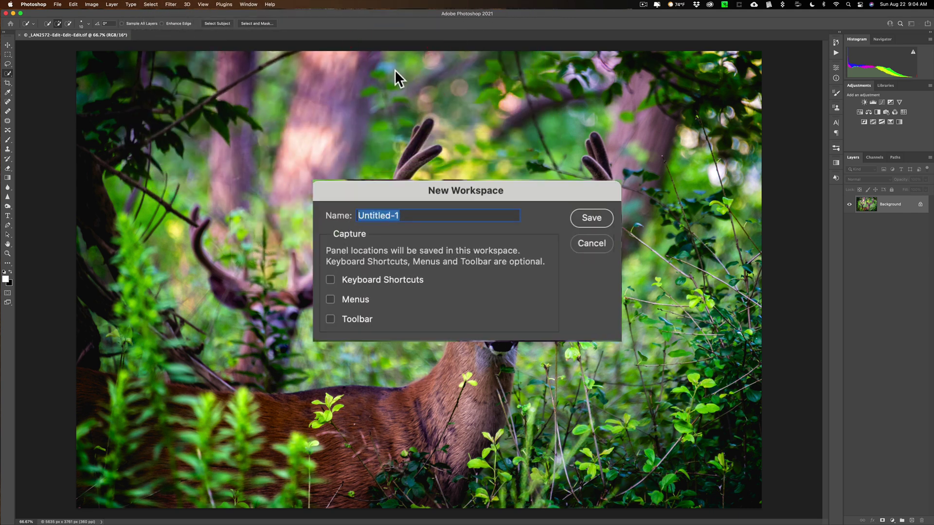
pyautogui.write('Anth')
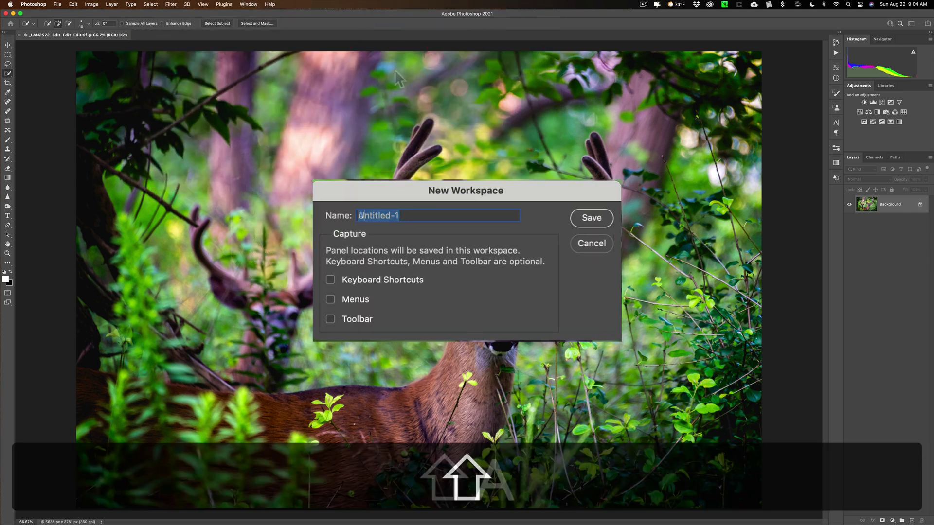
pyautogui.write('ony')
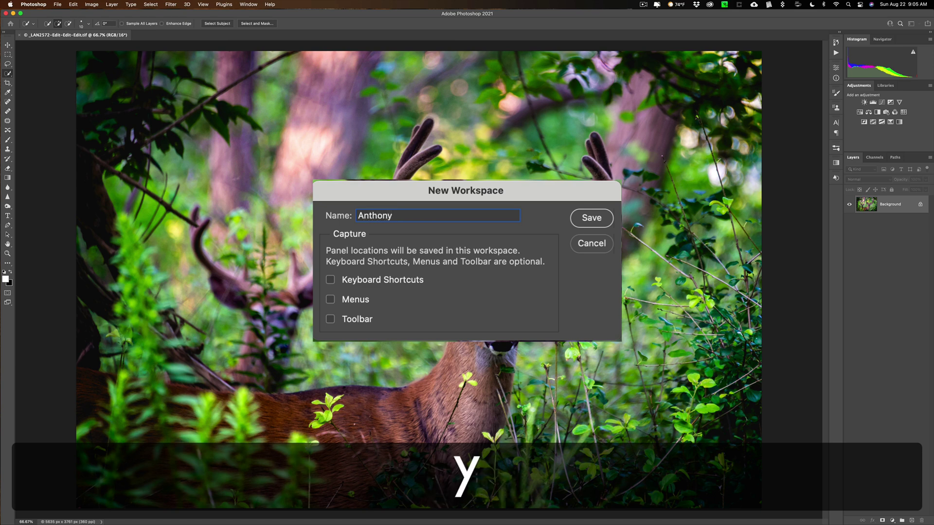
pyautogui.write("'s ")
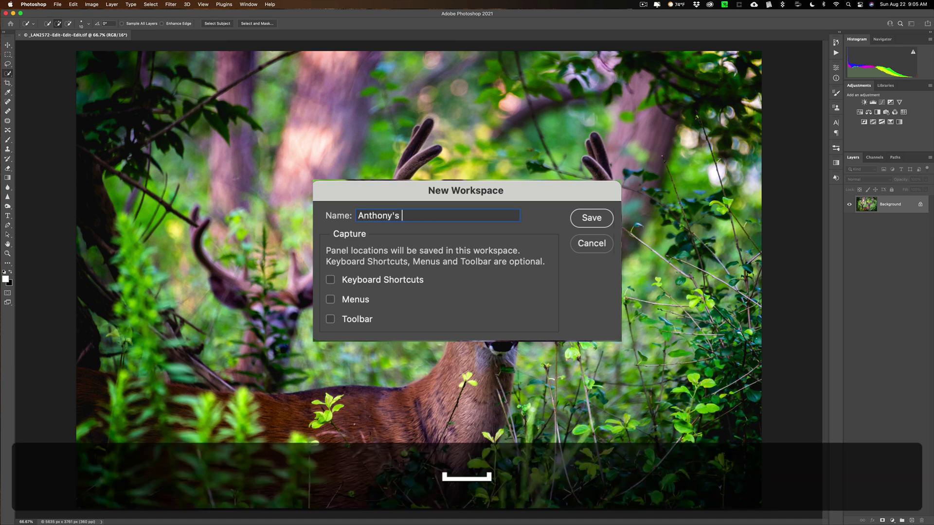
pyautogui.write('Workspace')
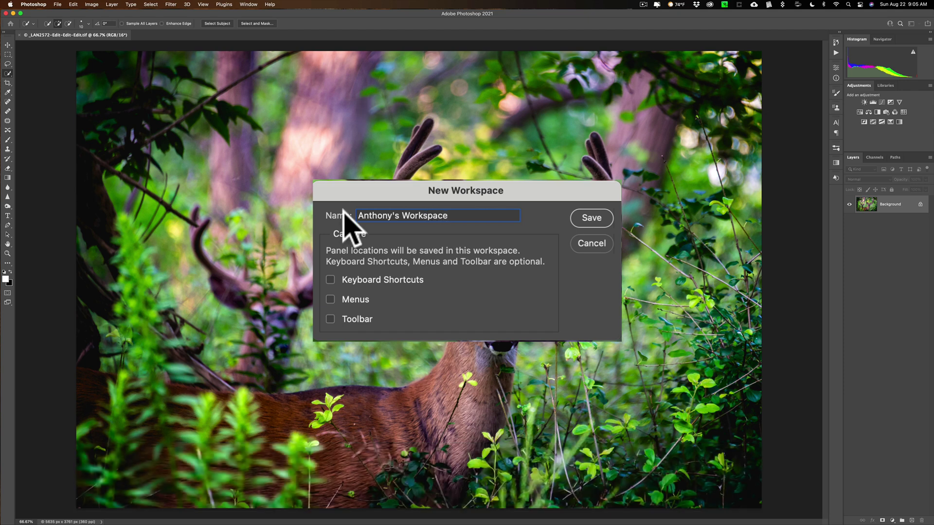
pyautogui.click(330, 300)
pyautogui.click(330, 319)
pyautogui.click(592, 218)
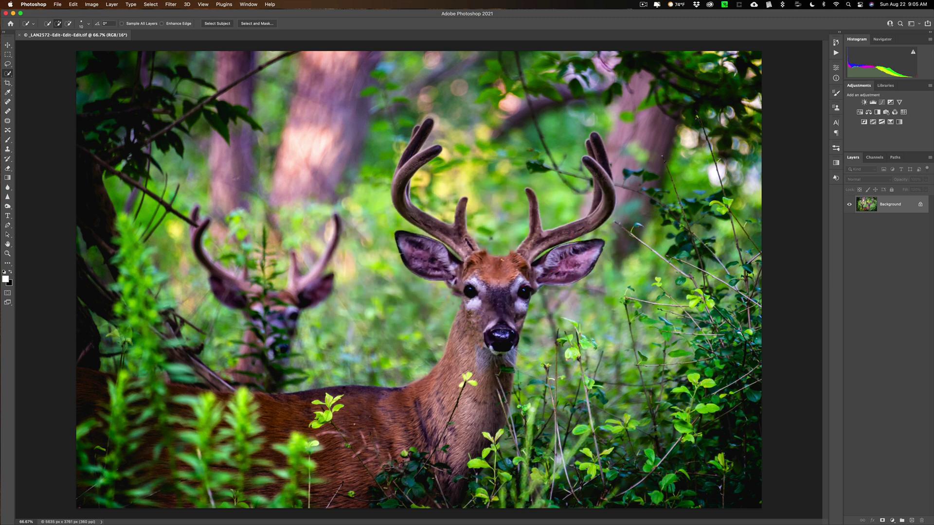
# - Activate the new custom workspace from the Window > Workspace list
pyautogui.click(249, 4)
pyautogui.moveTo(259, 20)
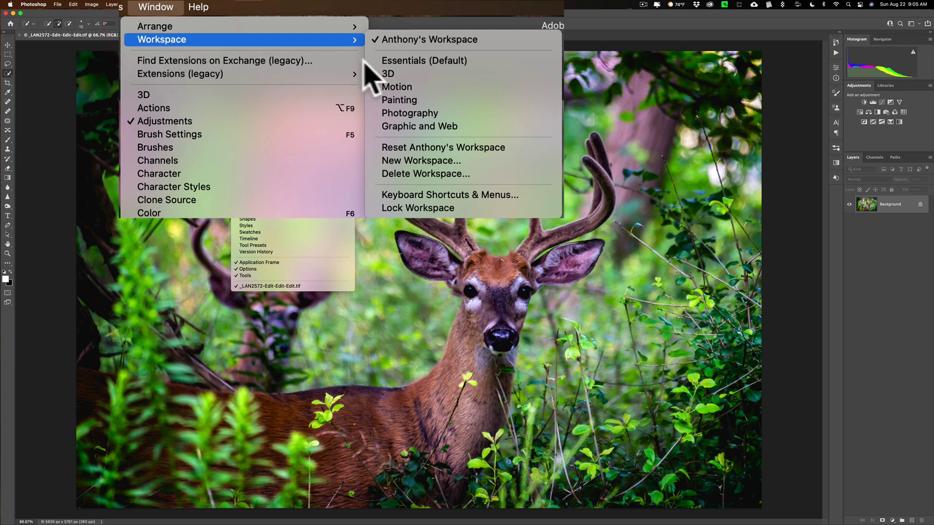
pyautogui.click(431, 40)
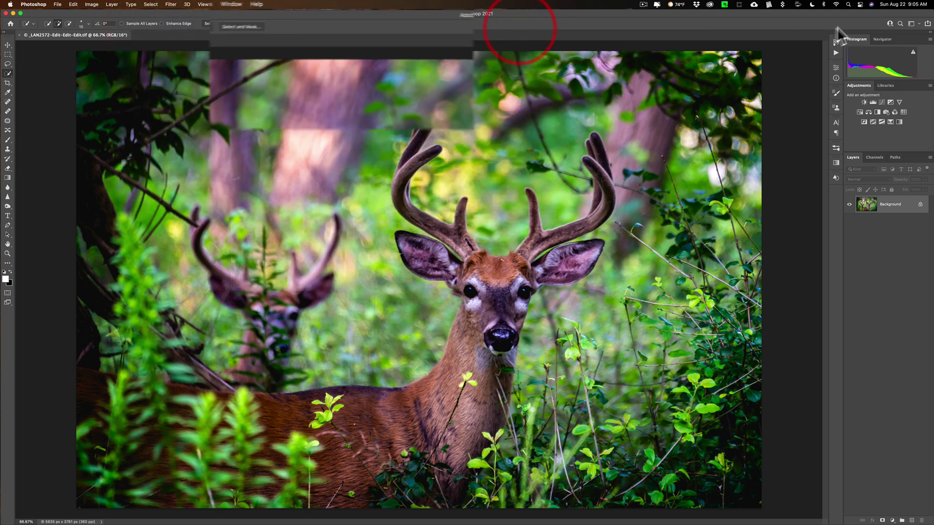
# - Switch to the Essentials workspace, then back to the custom workspace
pyautogui.click(912, 24)
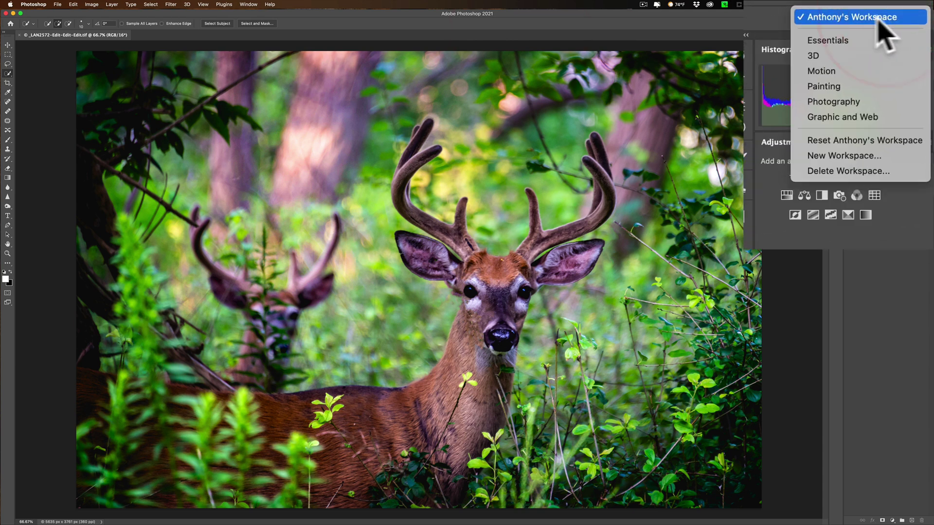
pyautogui.click(839, 40)
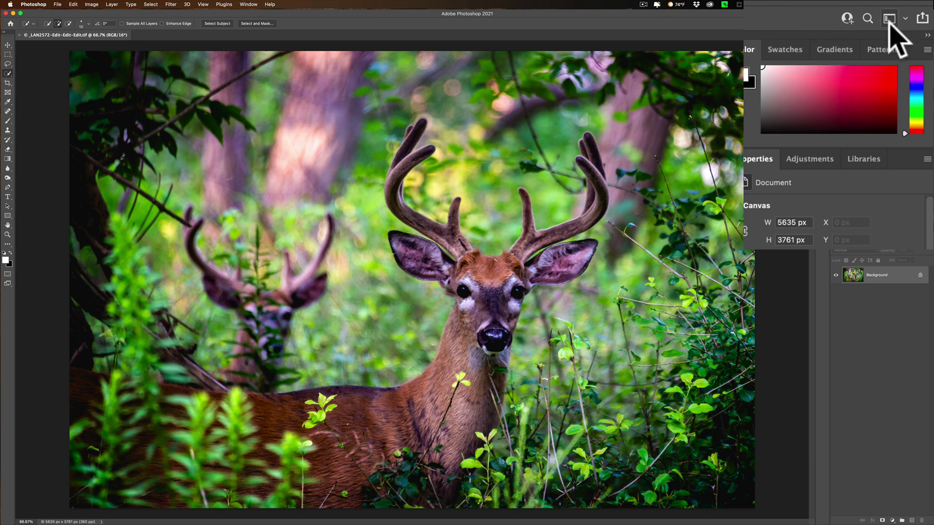
pyautogui.click(889, 20)
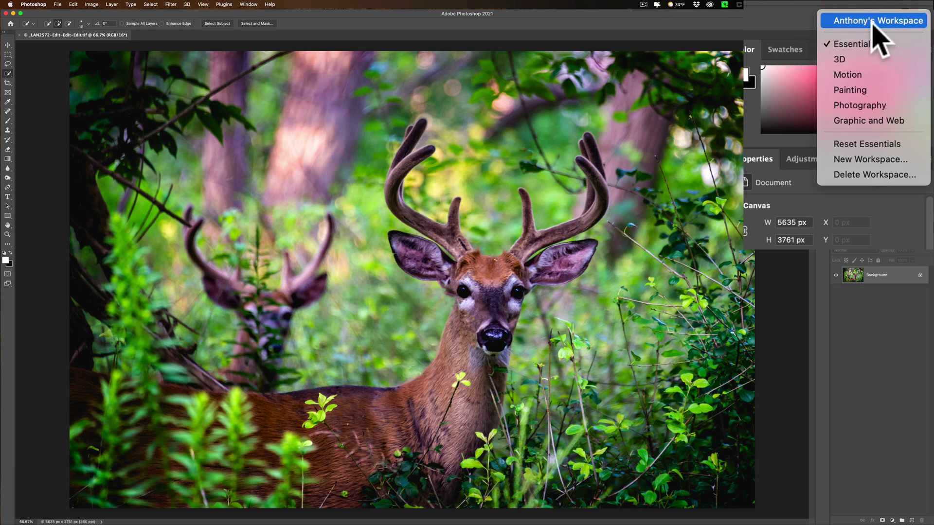
pyautogui.click(872, 22)
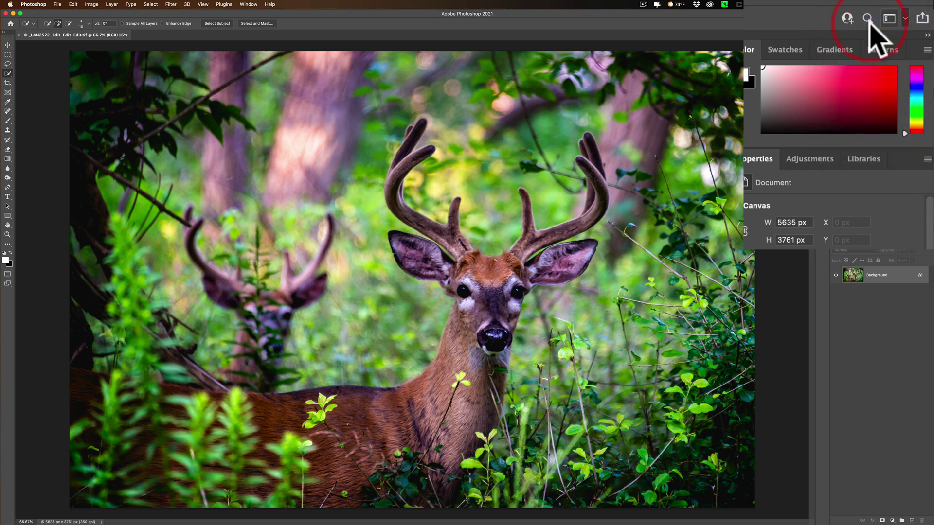